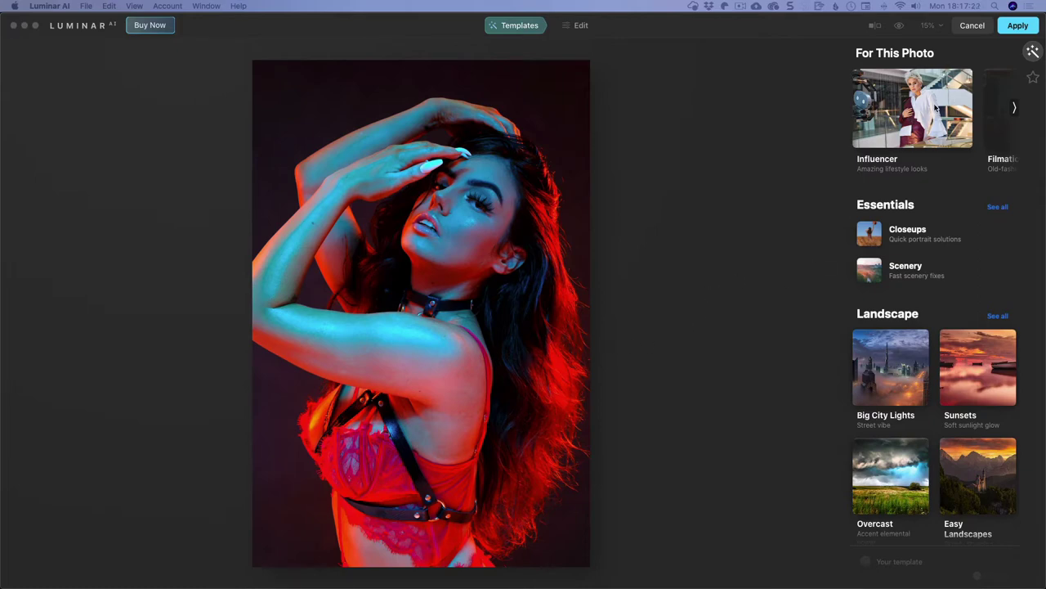
- Page the For This Photo suggestions to the Experimental collection and open it
left_click(1014, 108)
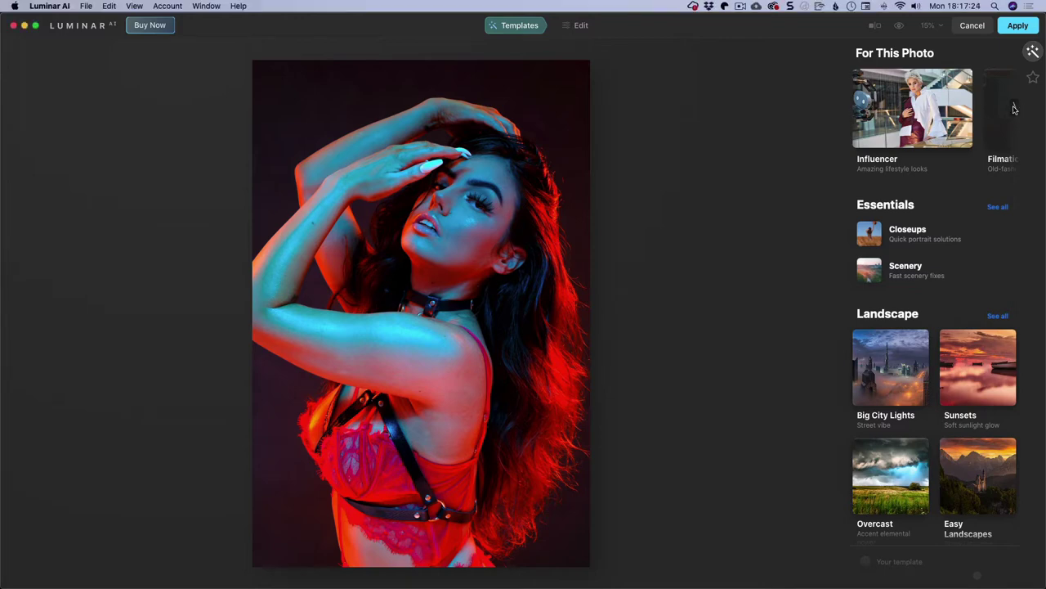
left_click(1014, 108)
left_click(1015, 109)
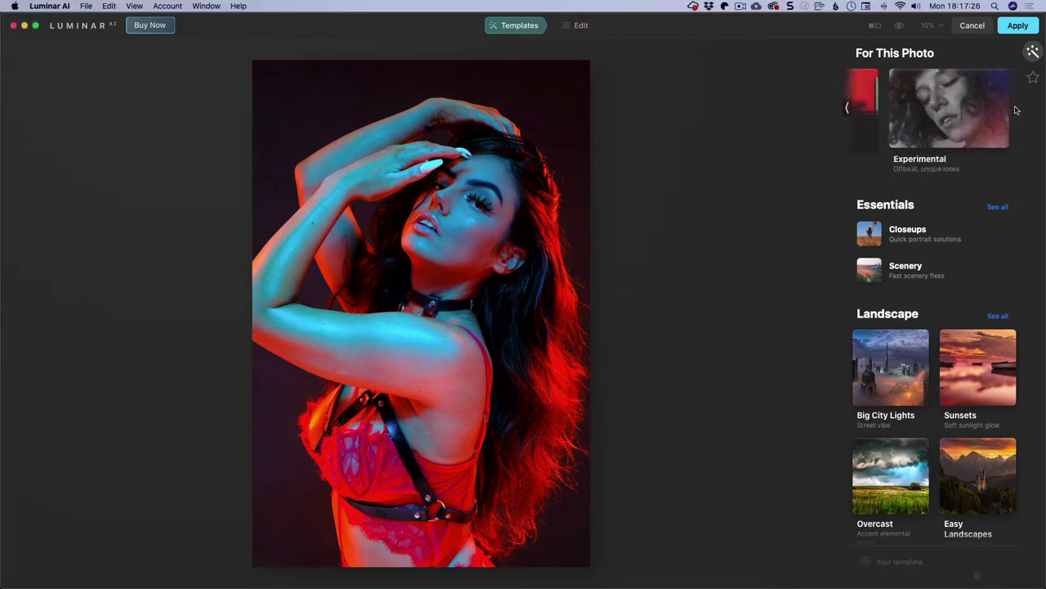
left_click(958, 112)
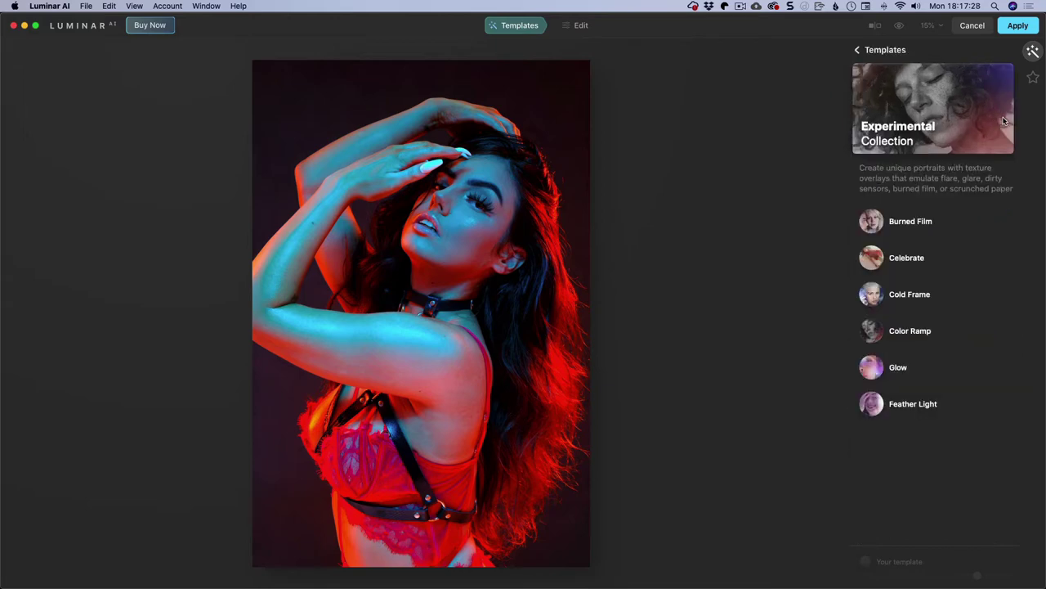
- Preview Burned Film, Celebrate, Cold Frame, Color Ramp, Glow and Feather Light, then apply Burned Film
left_click(915, 224)
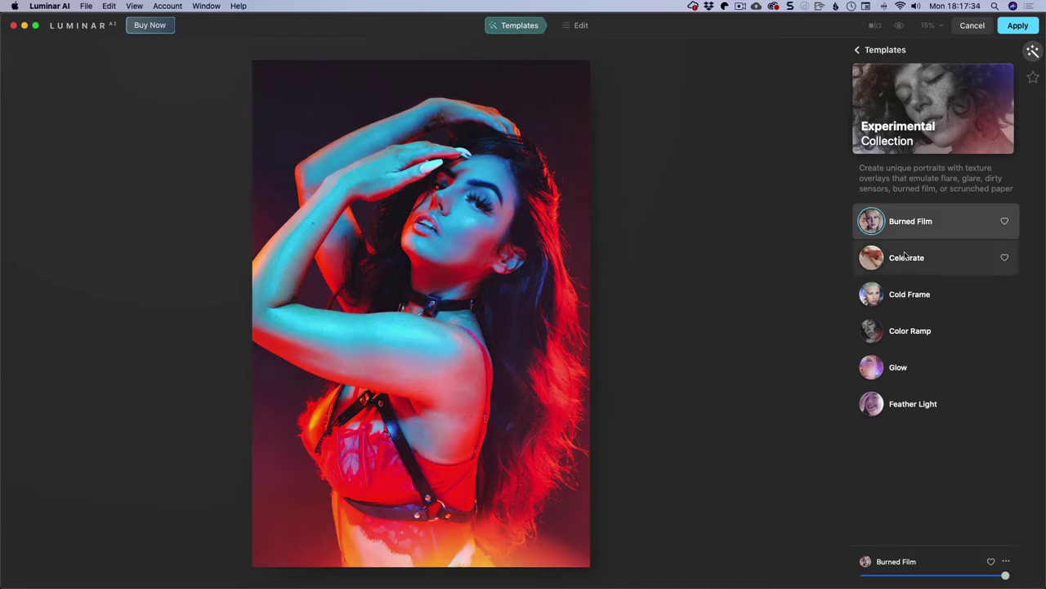
left_click(907, 258)
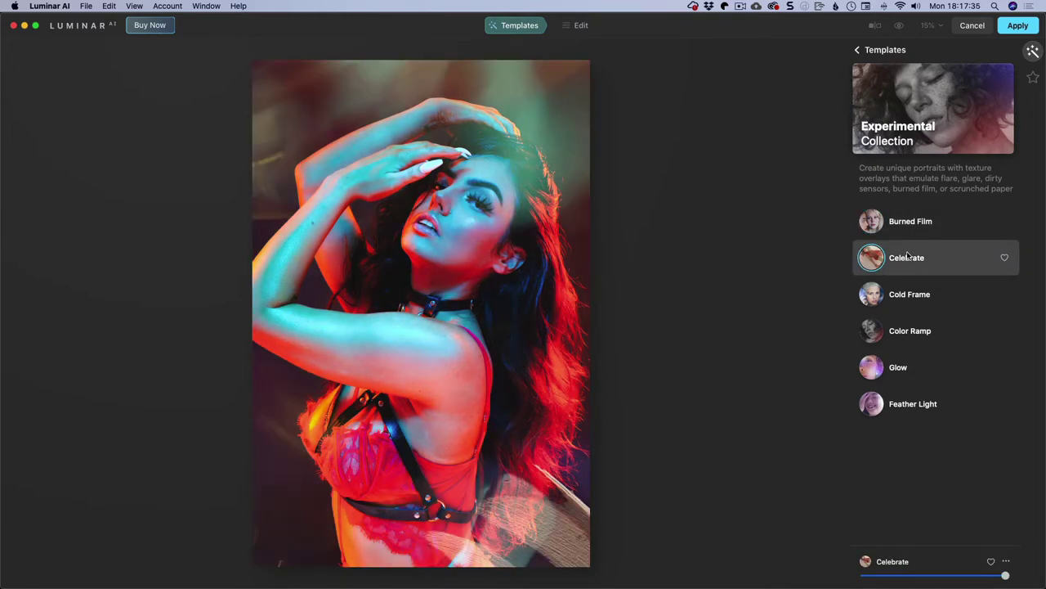
left_click(908, 296)
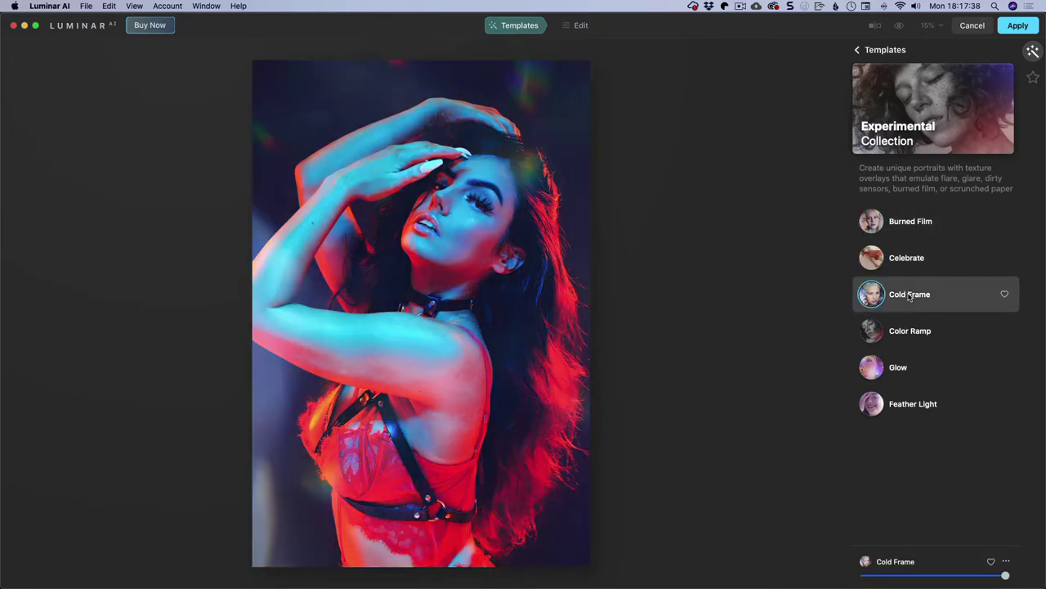
left_click(911, 330)
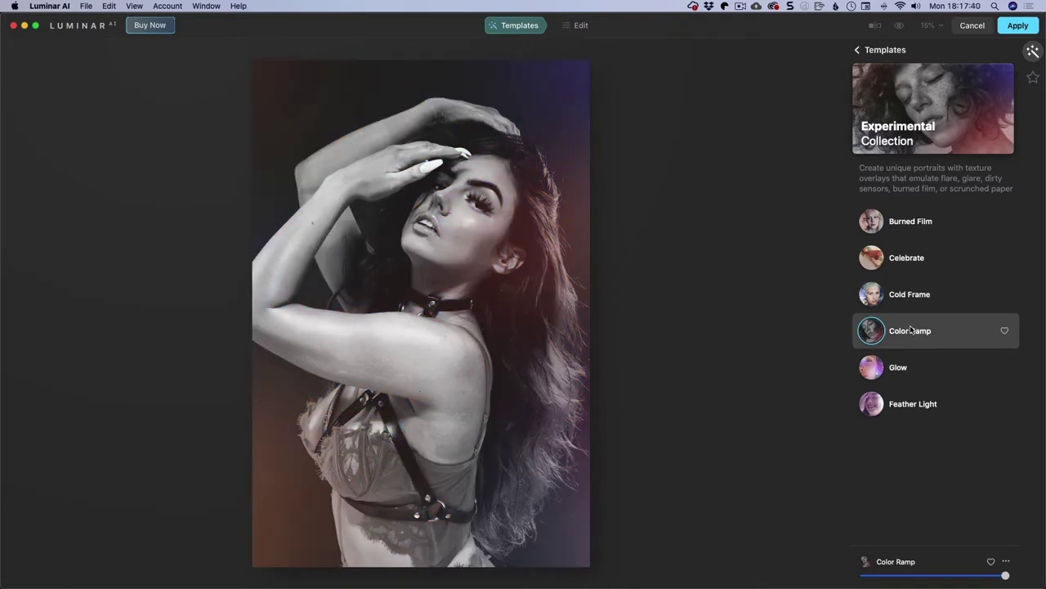
left_click(907, 367)
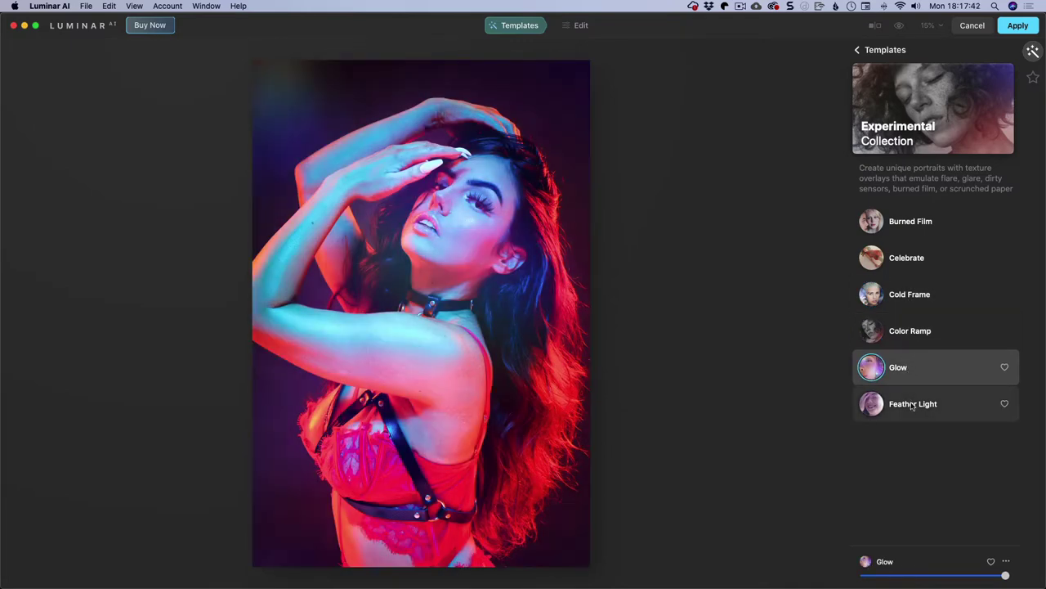
left_click(912, 405)
left_click(921, 224)
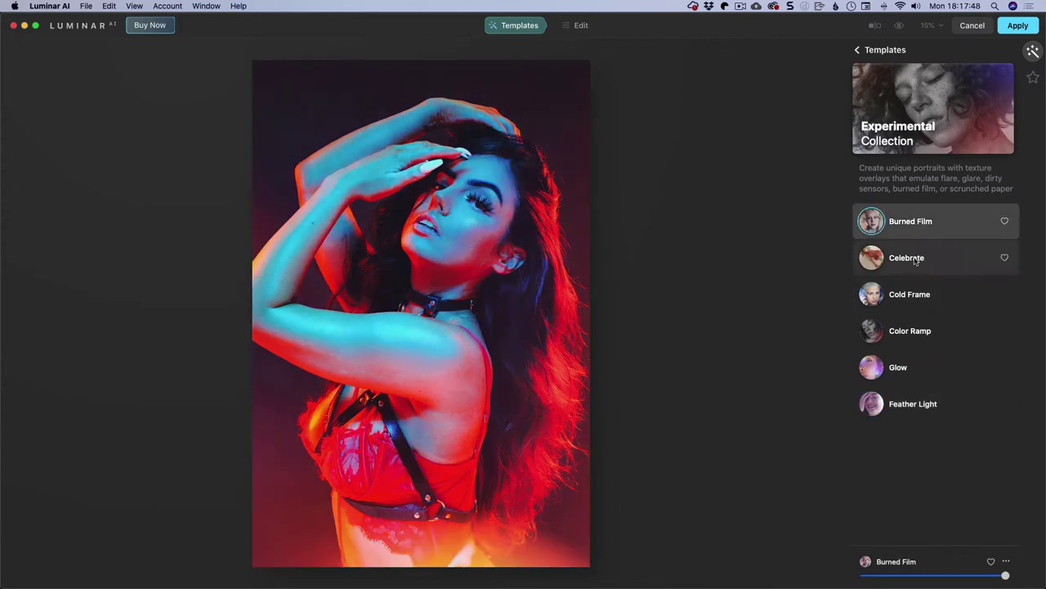
left_click(916, 260)
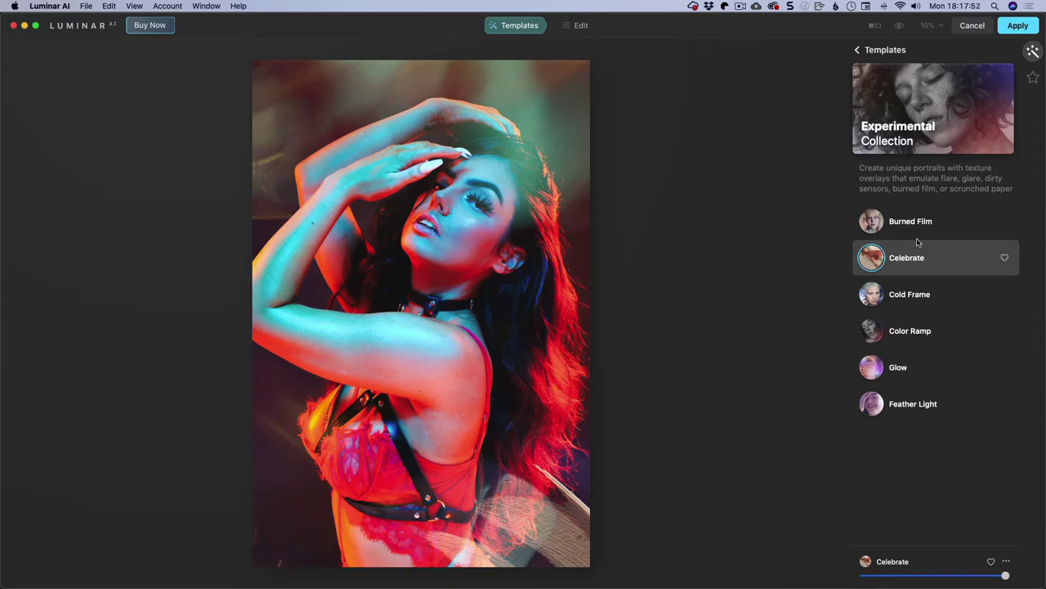
left_click(915, 228)
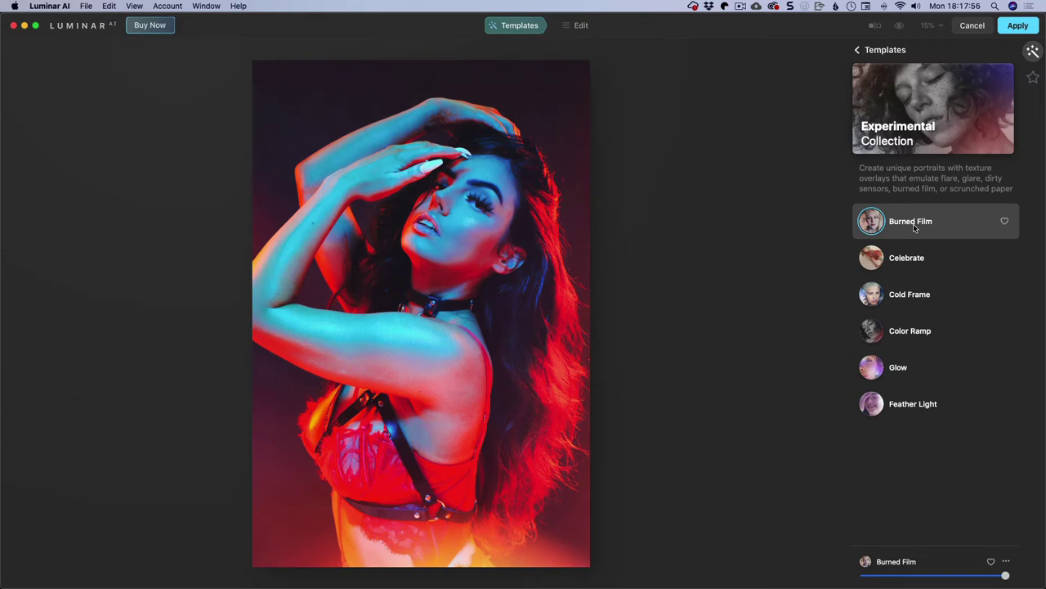
- Switch to the Edit tools and expand the Face tool in the Portrait section
left_click(583, 26)
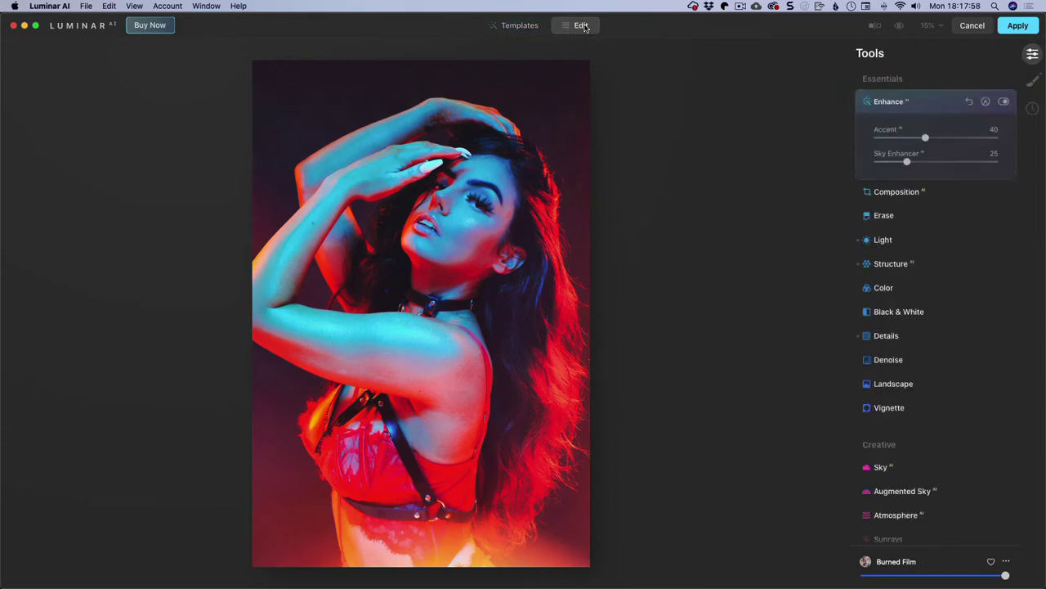
scroll(857, 198, "down", 3)
scroll(857, 199, "down", 5)
left_click(895, 374)
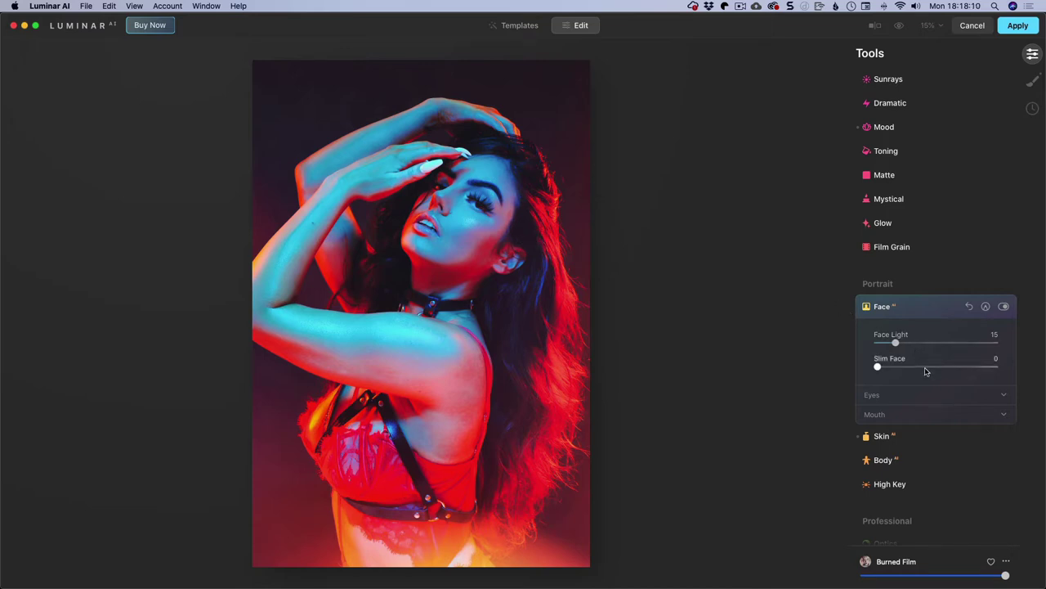
- Expand the Skin tool and set Shine Removal to 15 after trying higher values
scroll(924, 380, "down", 1)
left_click(915, 417)
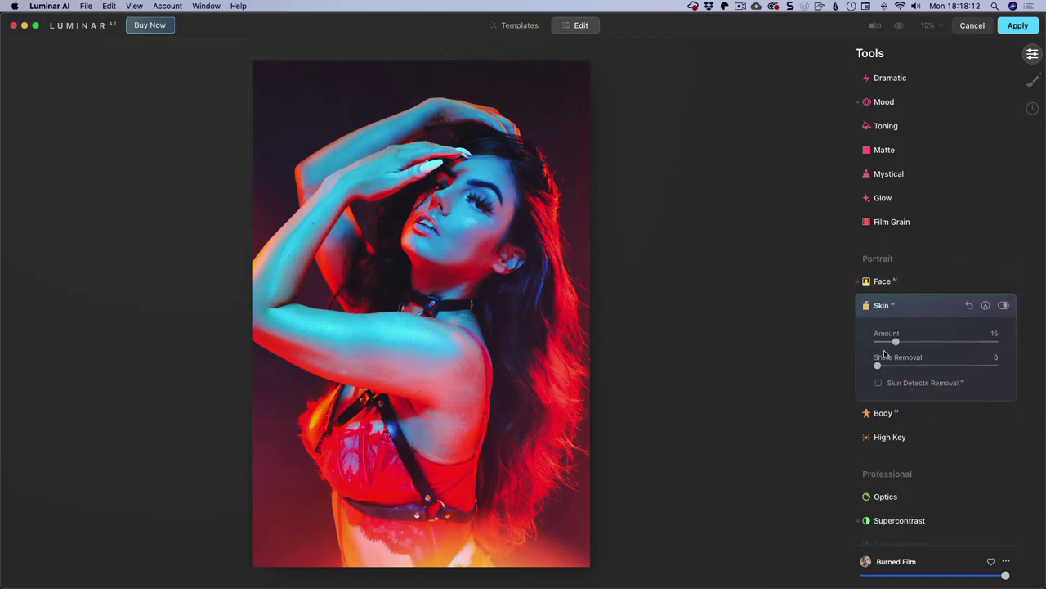
left_click_drag(878, 366, 935, 370)
mouse_move(936, 369)
left_mouse_down()
mouse_move(951, 369)
mouse_move(913, 368)
mouse_move(967, 350)
mouse_move(911, 353)
mouse_move(927, 354)
left_mouse_up()
left_click_drag(914, 366, 895, 366)
- Reopen the Face tool and raise Face Light to brighten the model's face
left_click(885, 281)
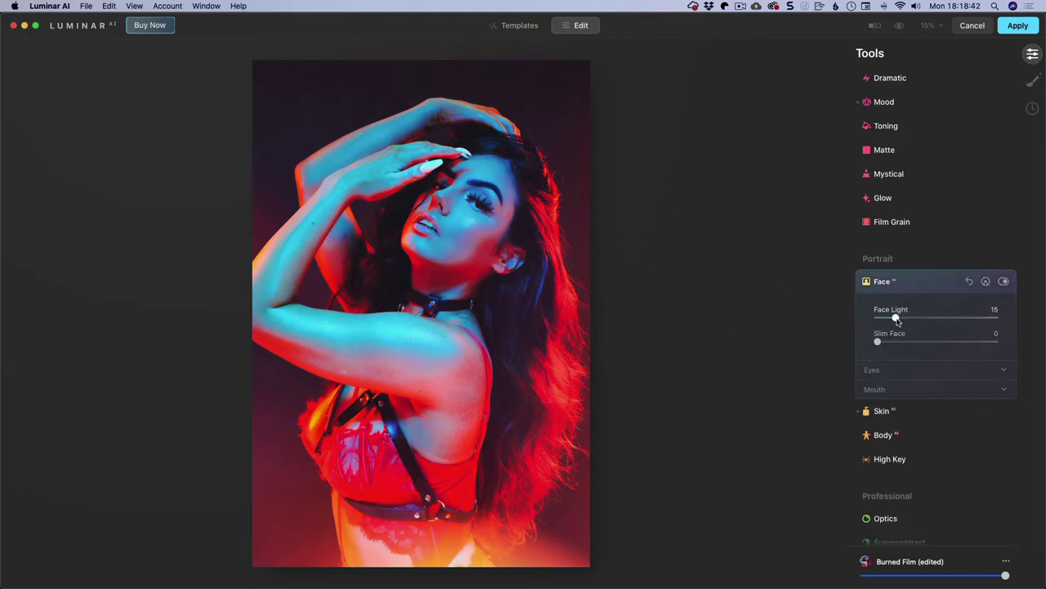
left_click_drag(897, 320, 923, 349)
scroll(927, 234, "up", 10)
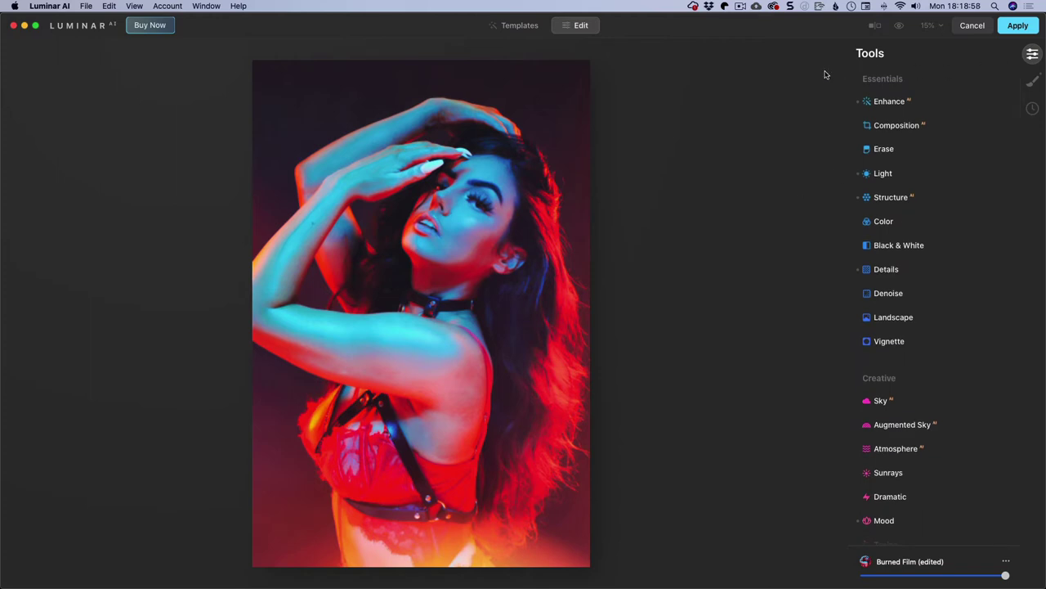
- Add a Basic local masking layer using a Paint Mask above the Texture layer
left_click(1033, 82)
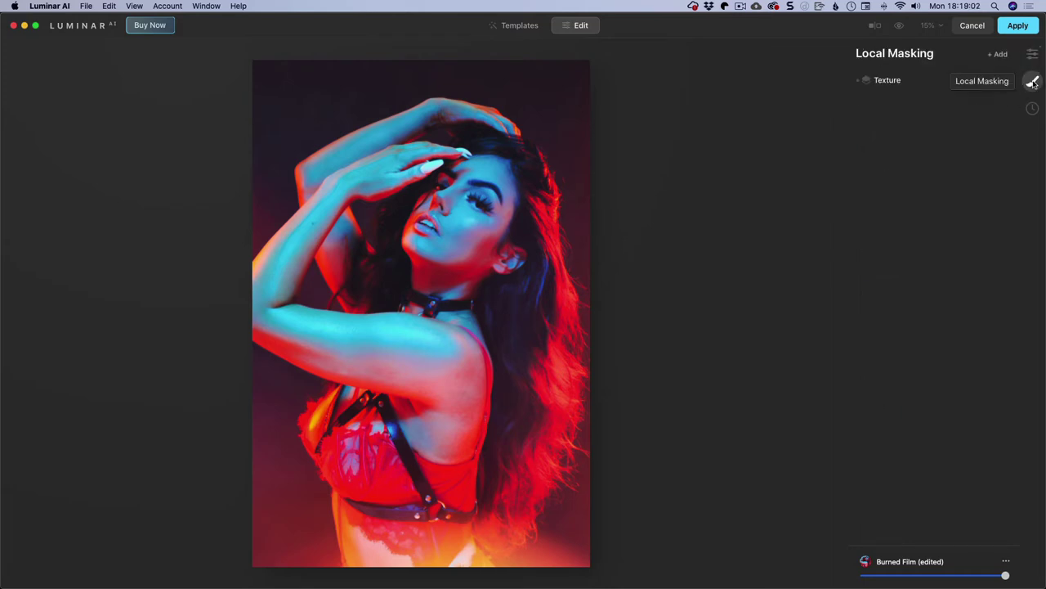
mouse_move(881, 87)
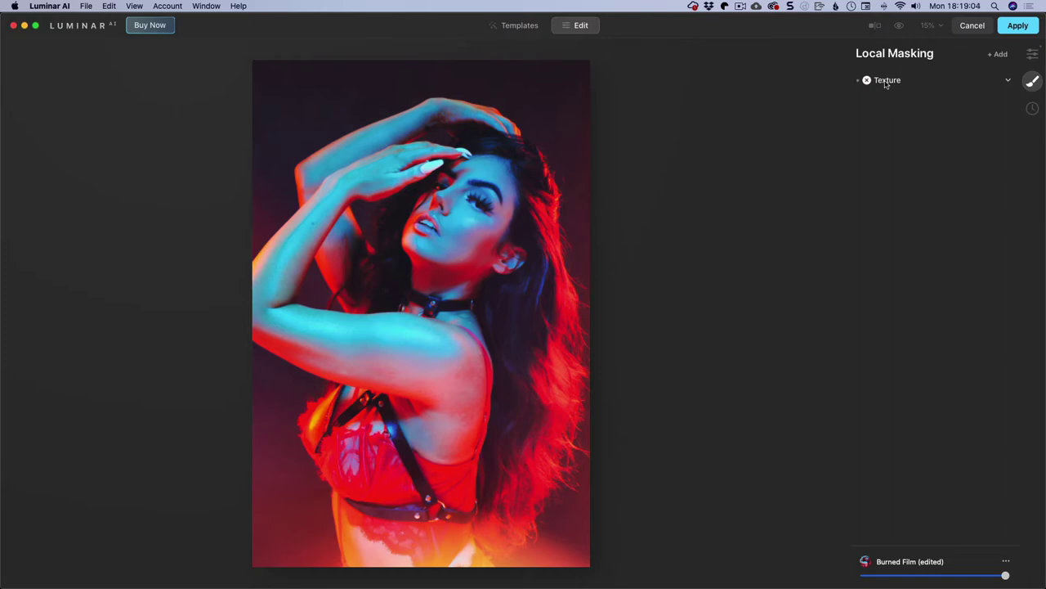
left_click(998, 55)
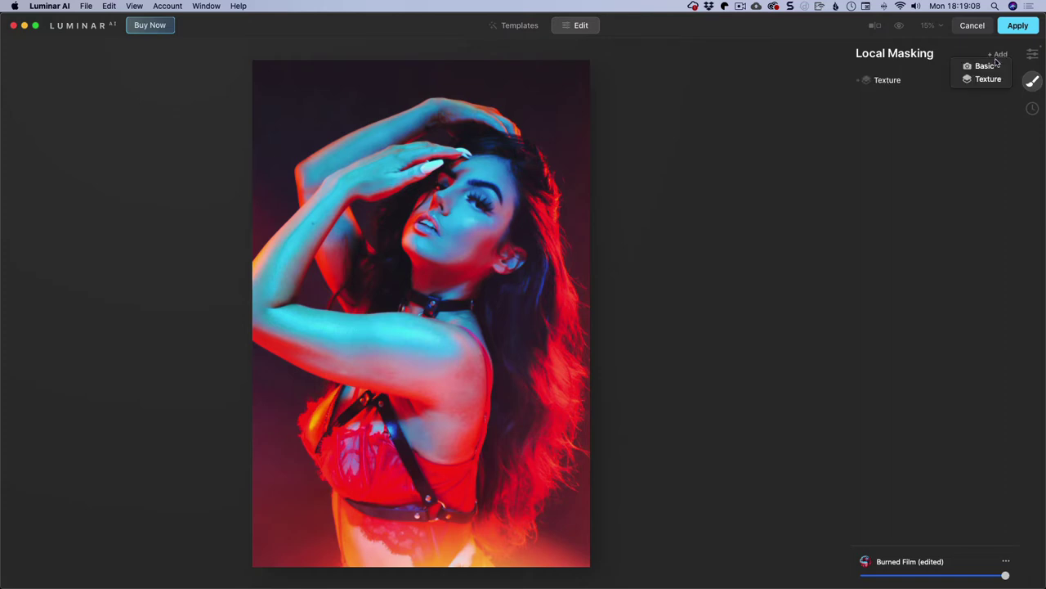
left_click(984, 66)
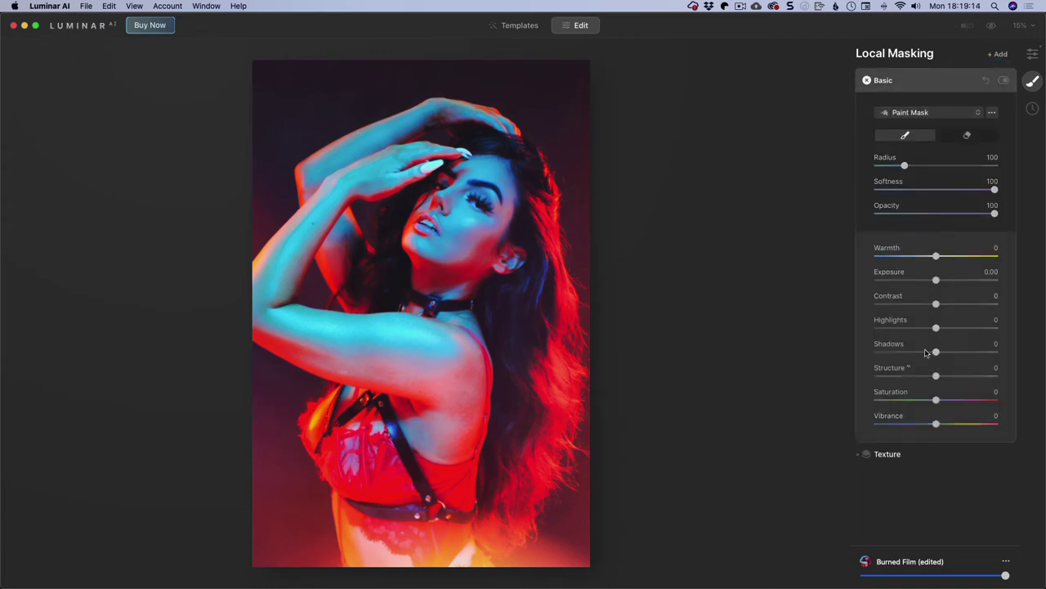
left_click(933, 113)
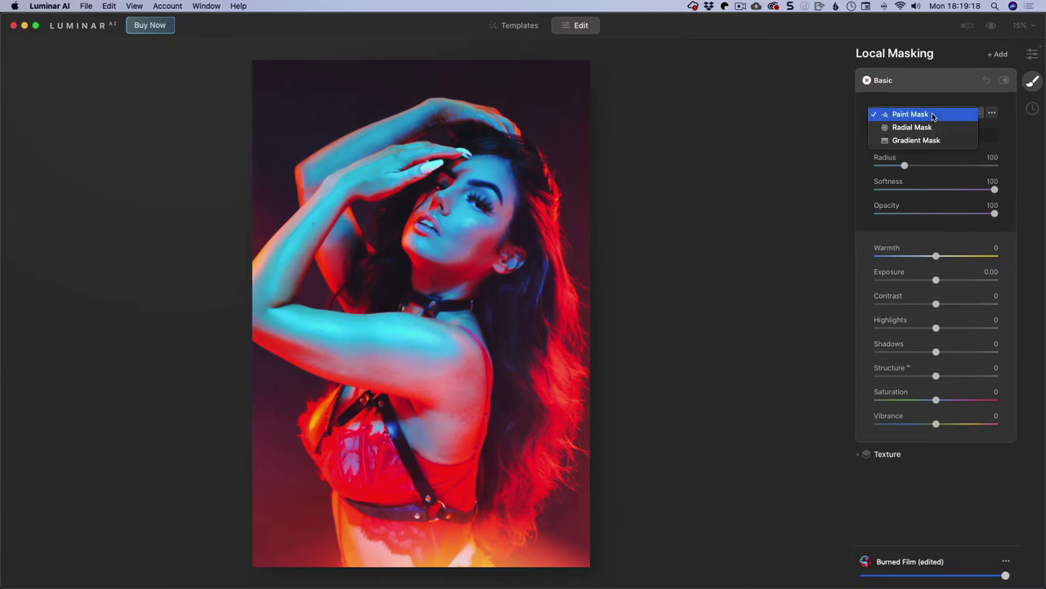
left_click(797, 137)
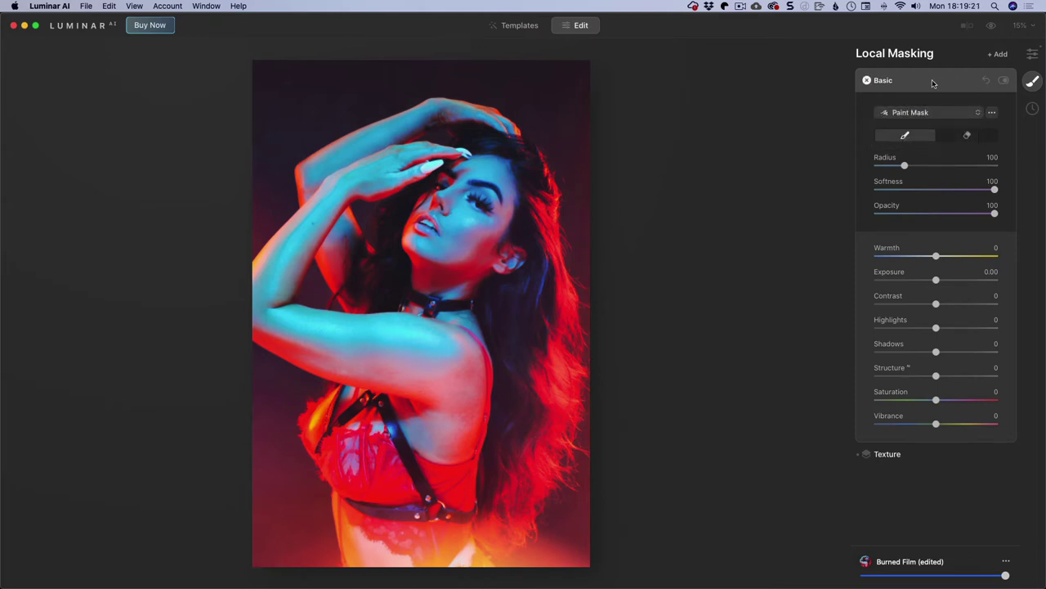
- Delete the Basic layer and reveal the Texture layer's advanced blend settings
left_click(866, 80)
left_click(922, 89)
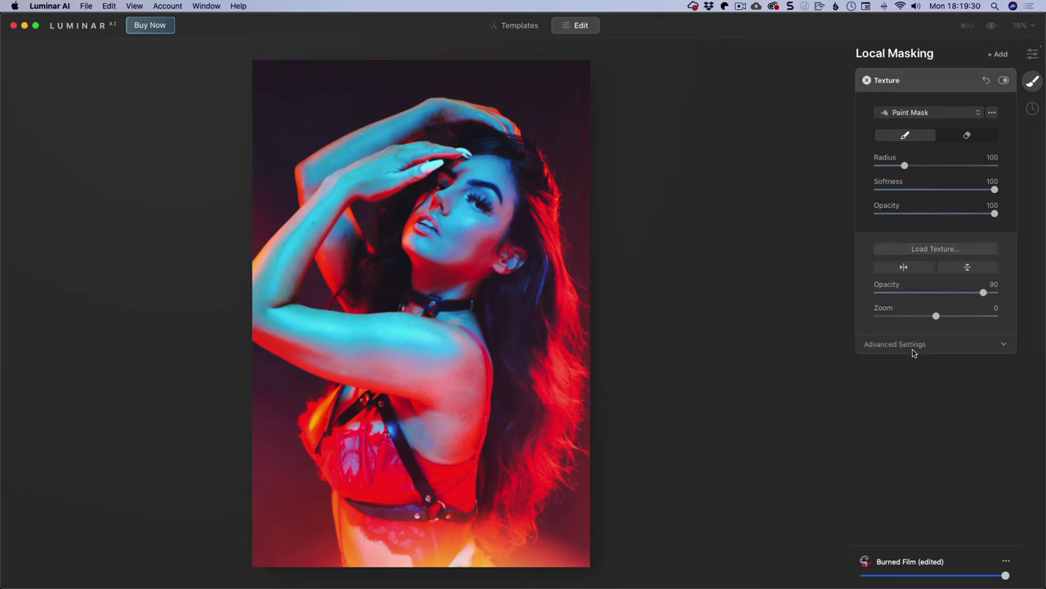
left_click(909, 348)
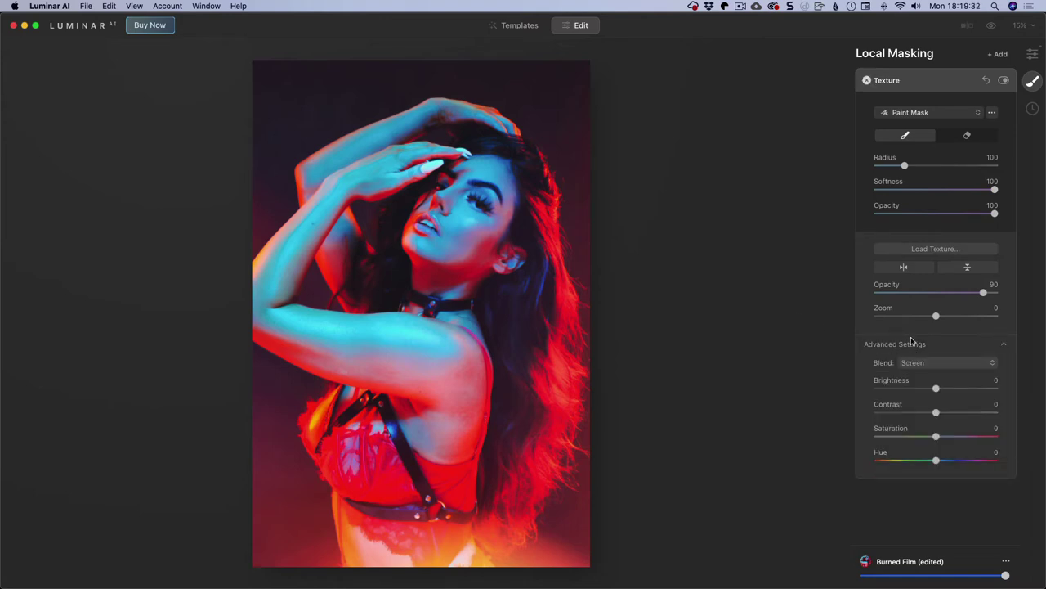
left_click(931, 365)
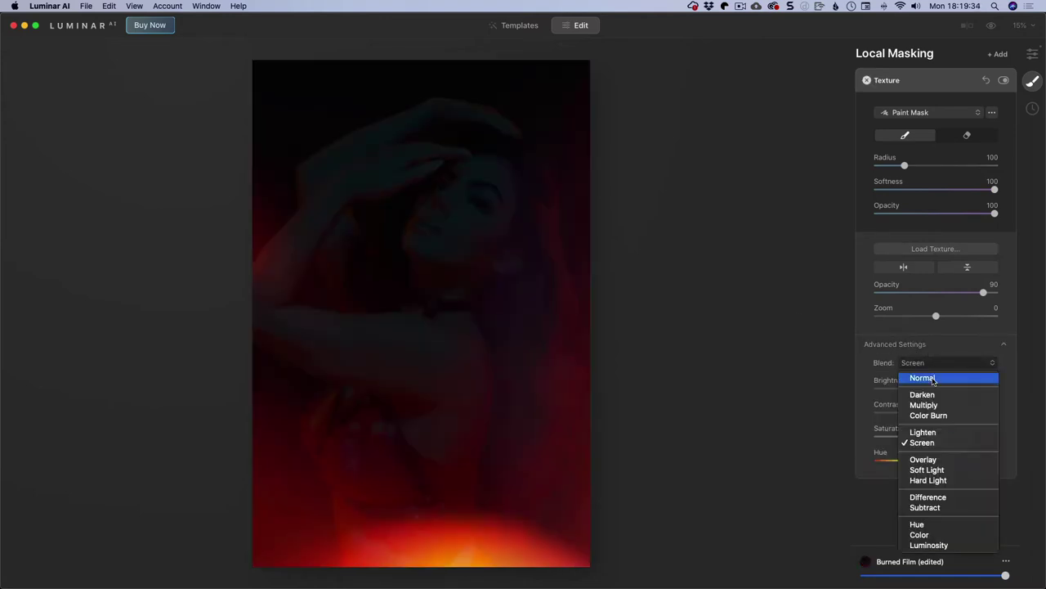
left_click(933, 379)
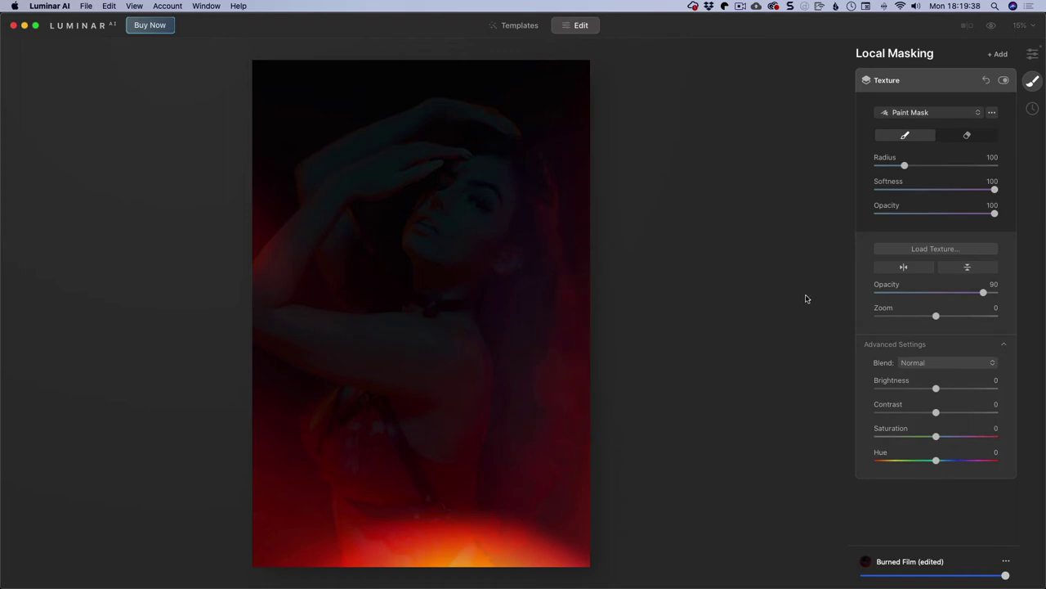
- Flip the flame texture so its glow sits along the top right
left_click(967, 271)
left_click(970, 270)
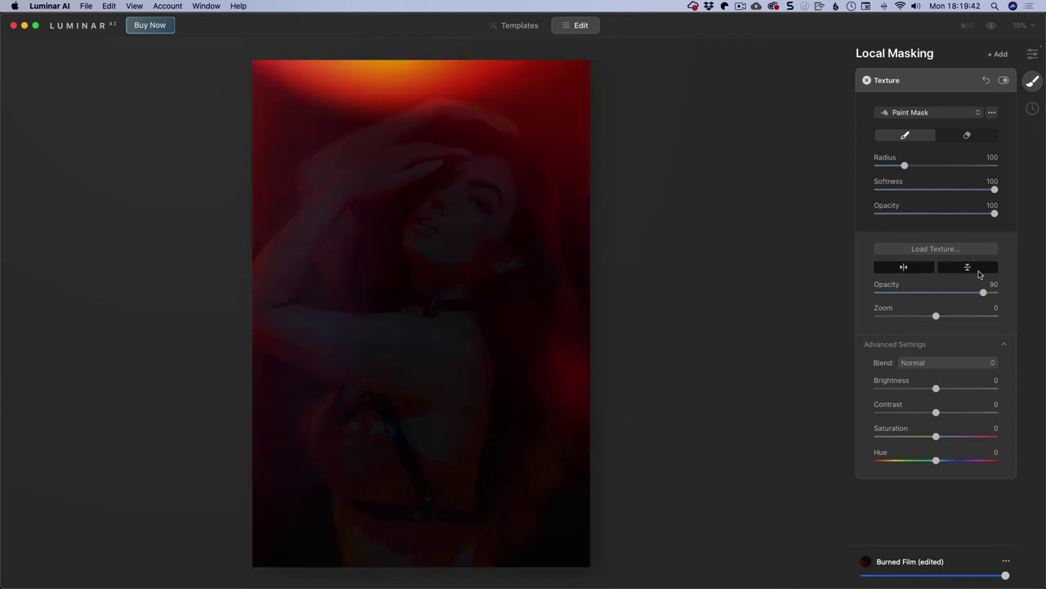
left_click(970, 270)
left_click(970, 271)
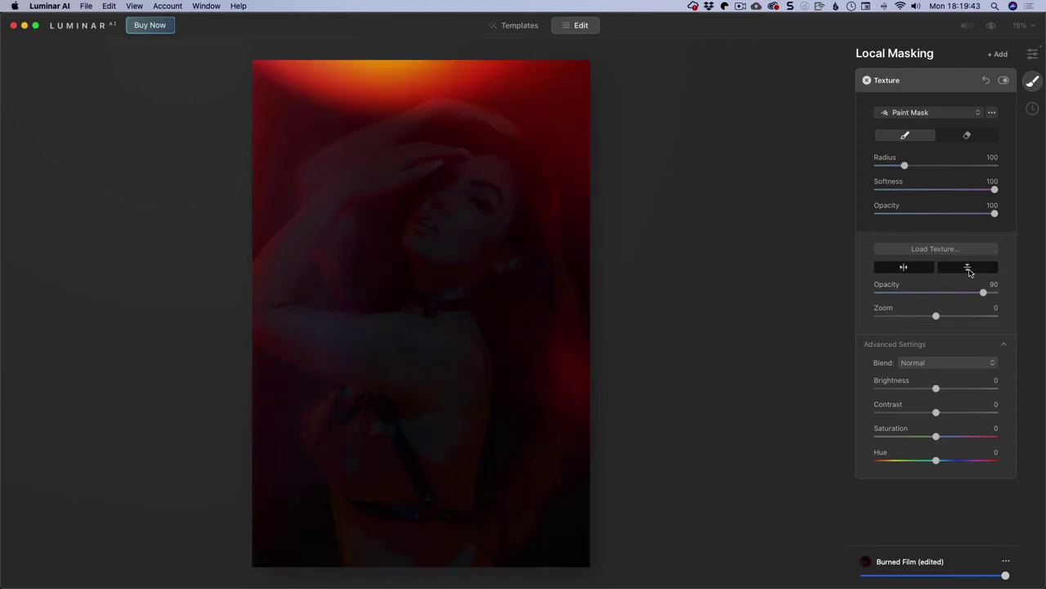
left_click(916, 272)
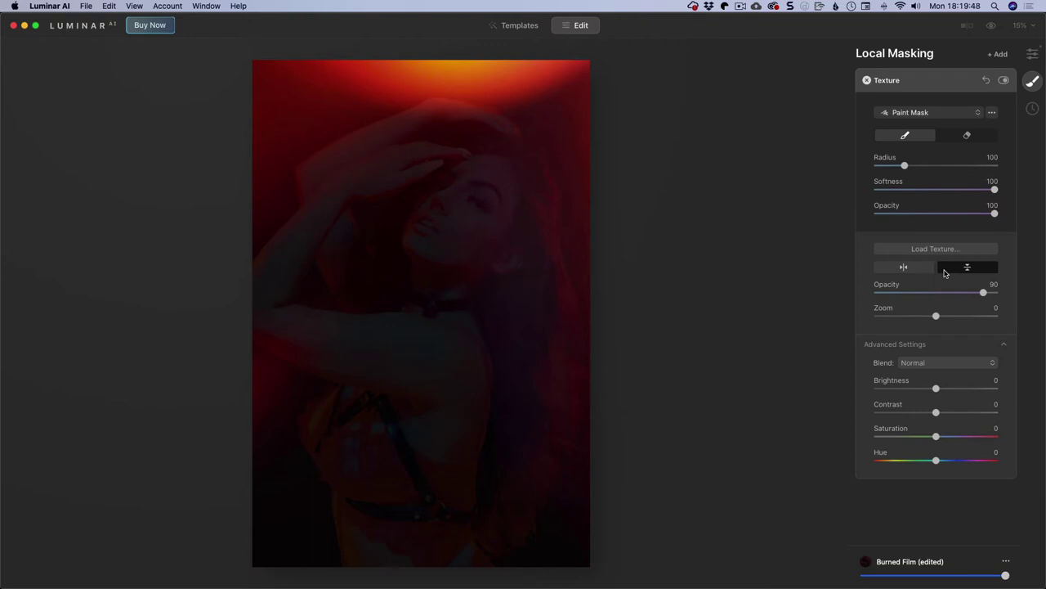
- Set the texture blend mode to Screen and lower its opacity to 74
left_click(948, 362)
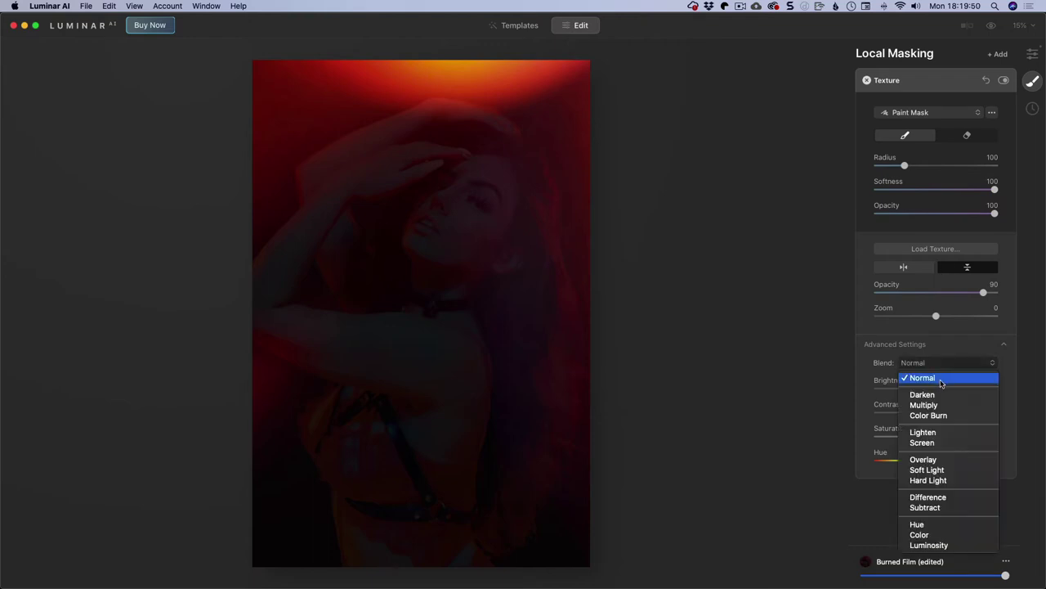
left_click(937, 443)
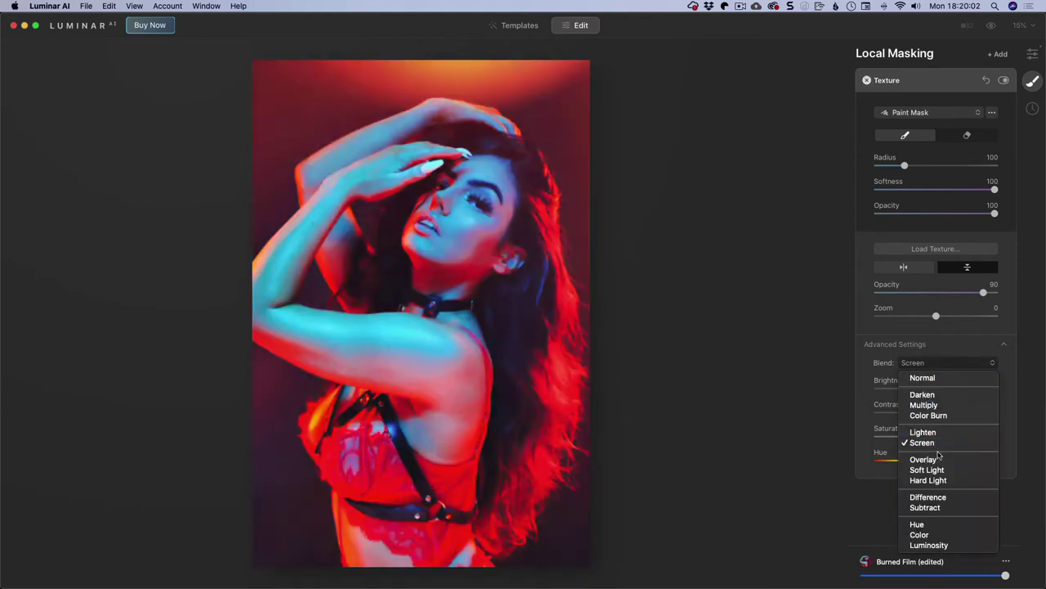
left_click(931, 365)
left_click(930, 446)
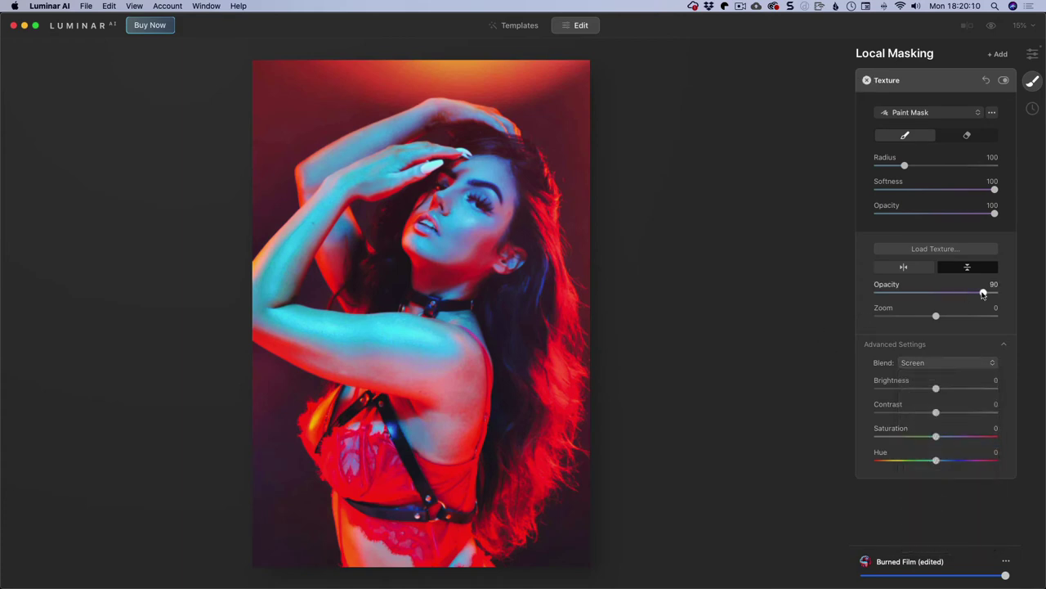
left_click_drag(983, 293, 964, 297)
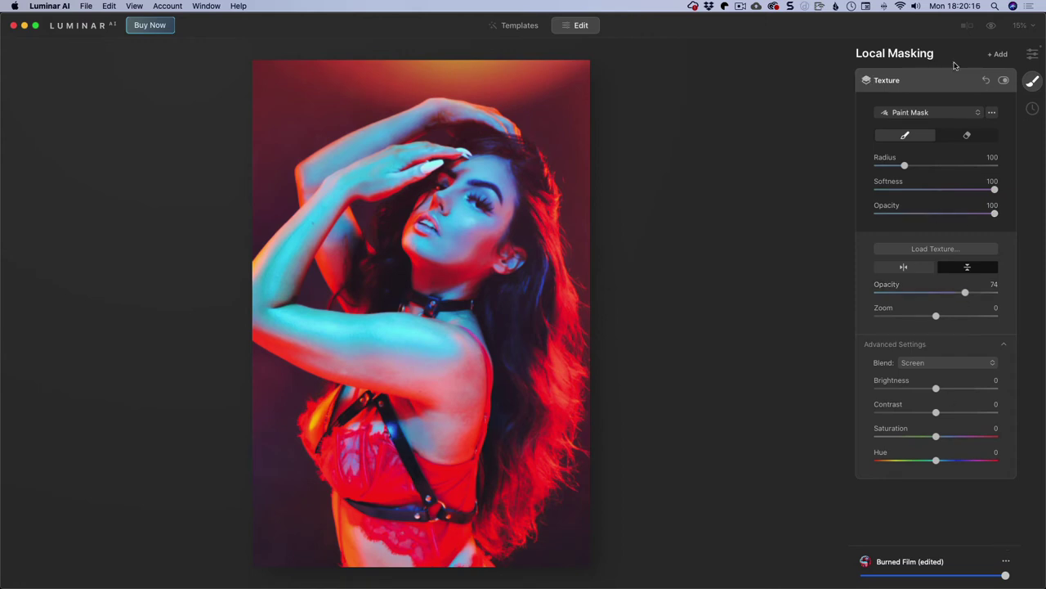
- In the Enhance tool, turn Sky Enhancer down to 0 and Accent to 29
left_click(1033, 54)
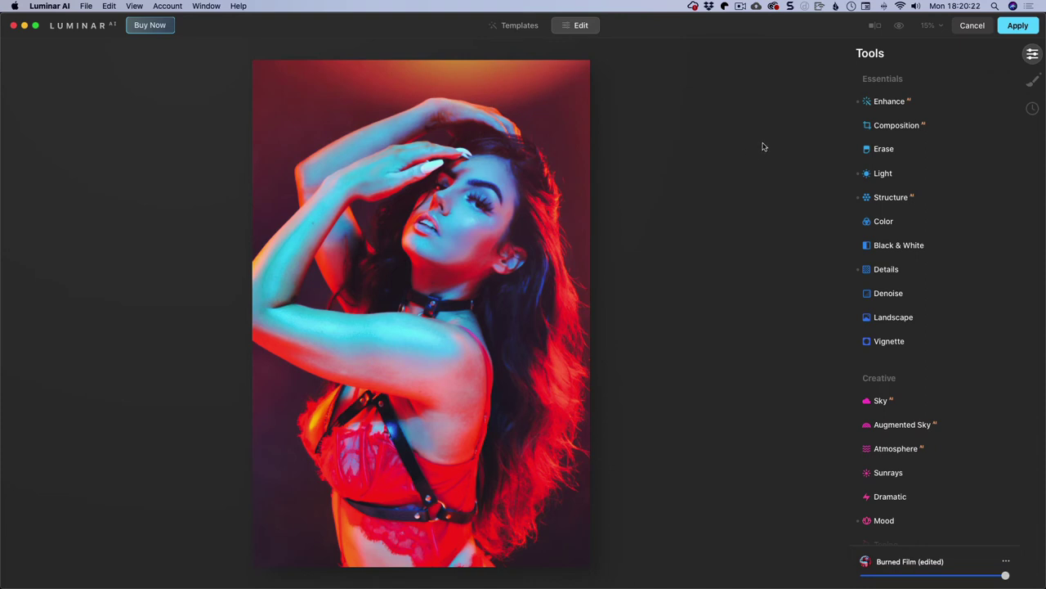
left_click(885, 102)
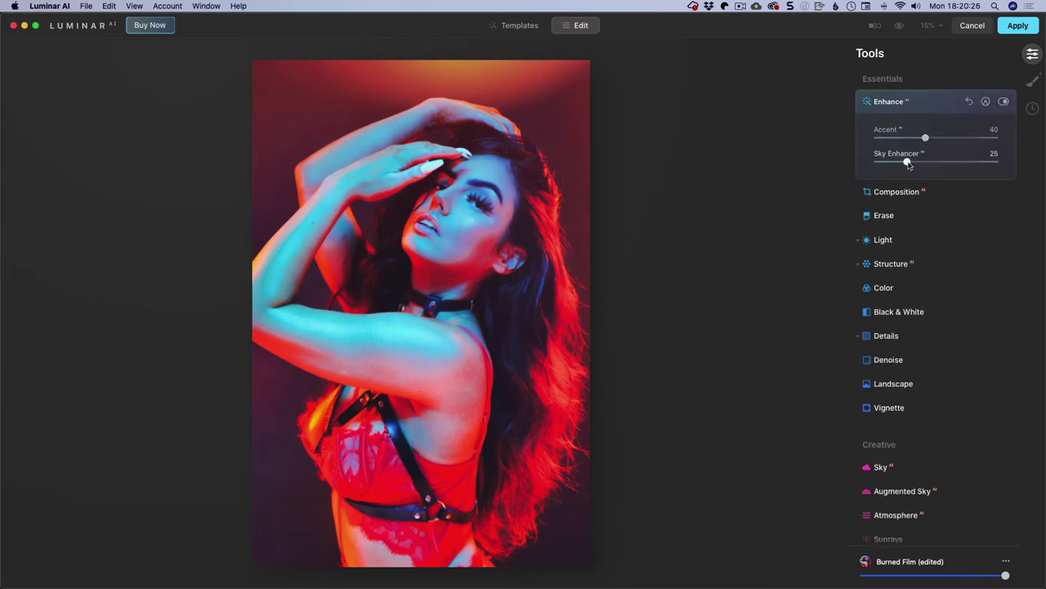
left_click_drag(908, 163, 877, 162)
mouse_move(924, 138)
left_mouse_down()
mouse_move(957, 138)
mouse_move(907, 137)
mouse_move(976, 137)
mouse_move(929, 138)
left_mouse_up()
left_click(912, 138)
- Lower Blacks to -22 in the Light tool's Whites and Blacks controls
left_click(892, 244)
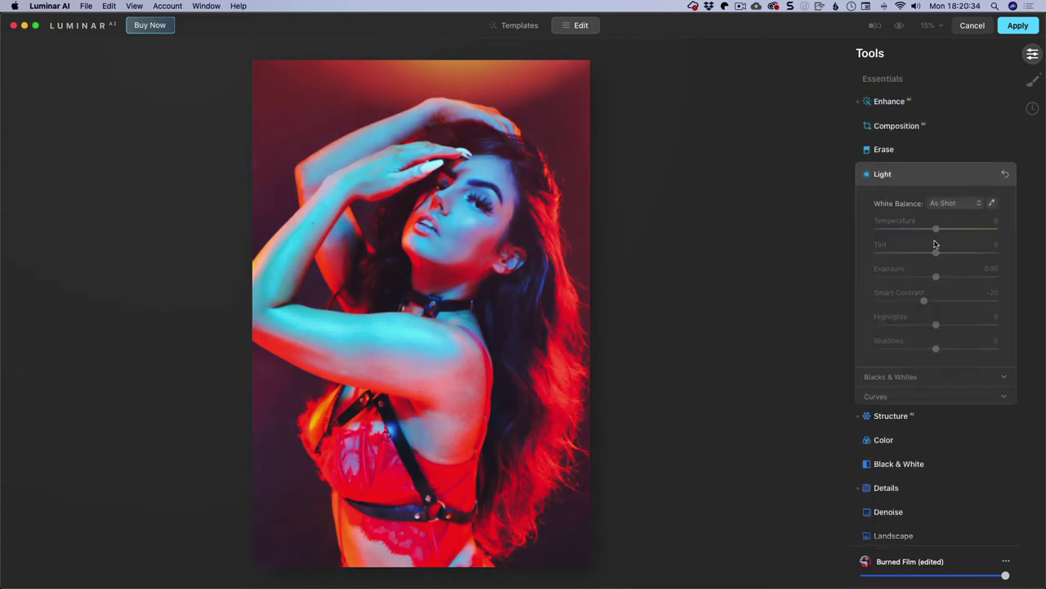
left_click(930, 378)
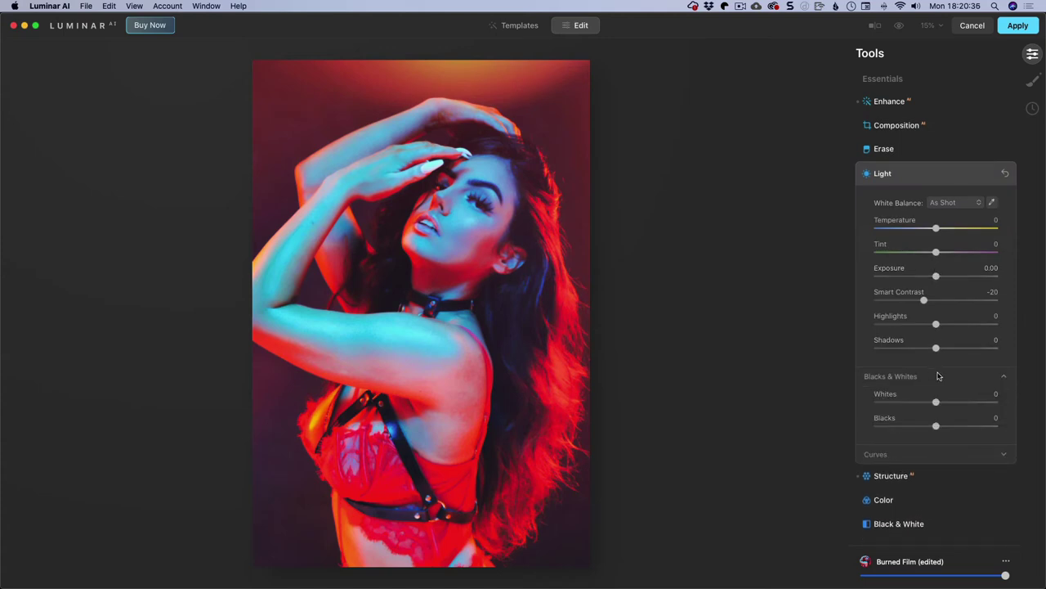
left_click_drag(936, 426, 923, 426)
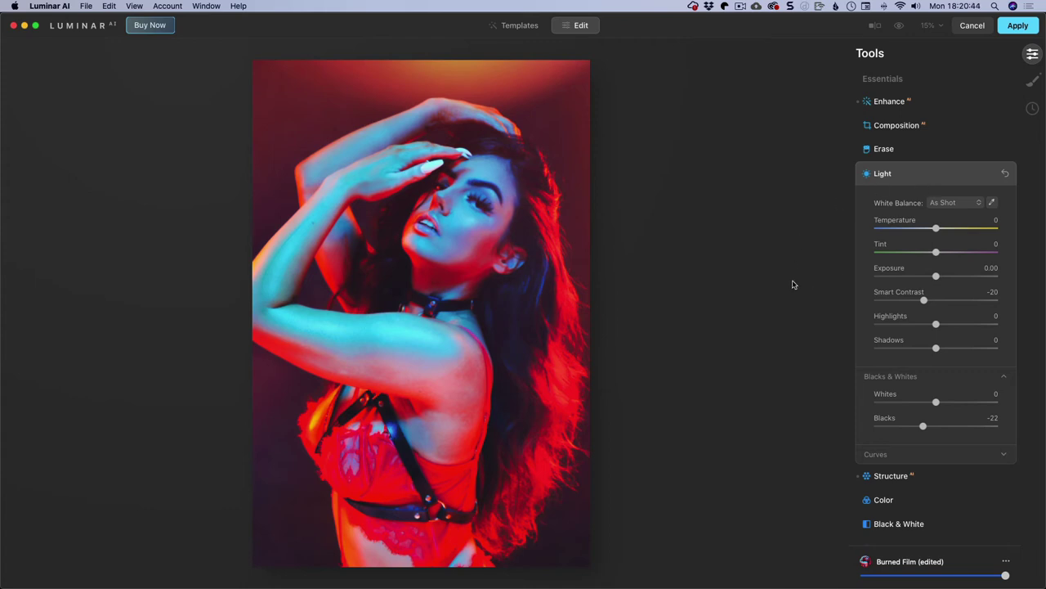
- In Creative > Mood, drag the Burned Film Amount to 39 and Saturation to -21
scroll(891, 257, "down", 8)
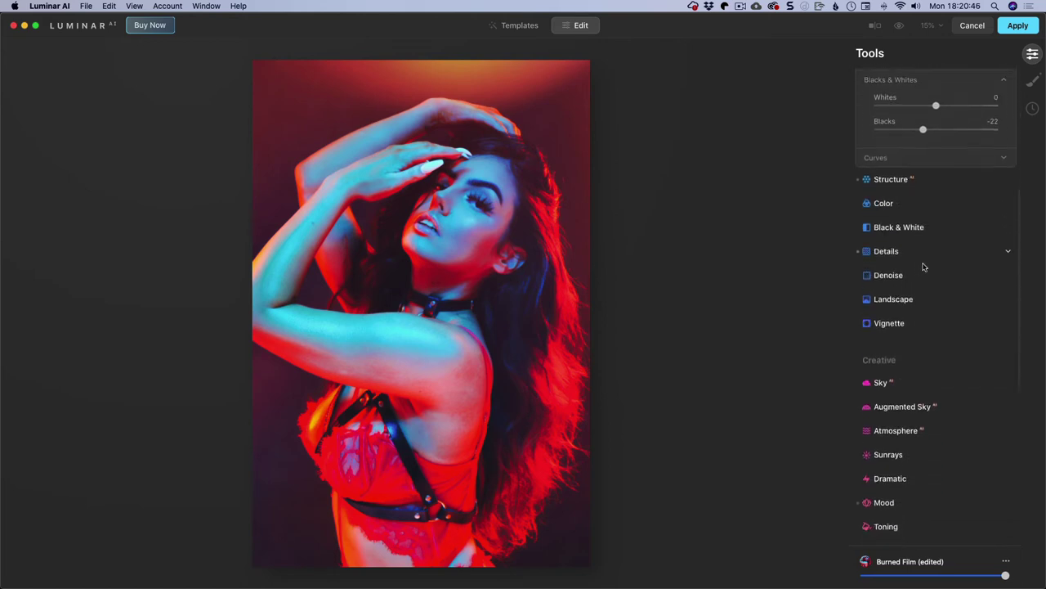
scroll(924, 267, "down", 5)
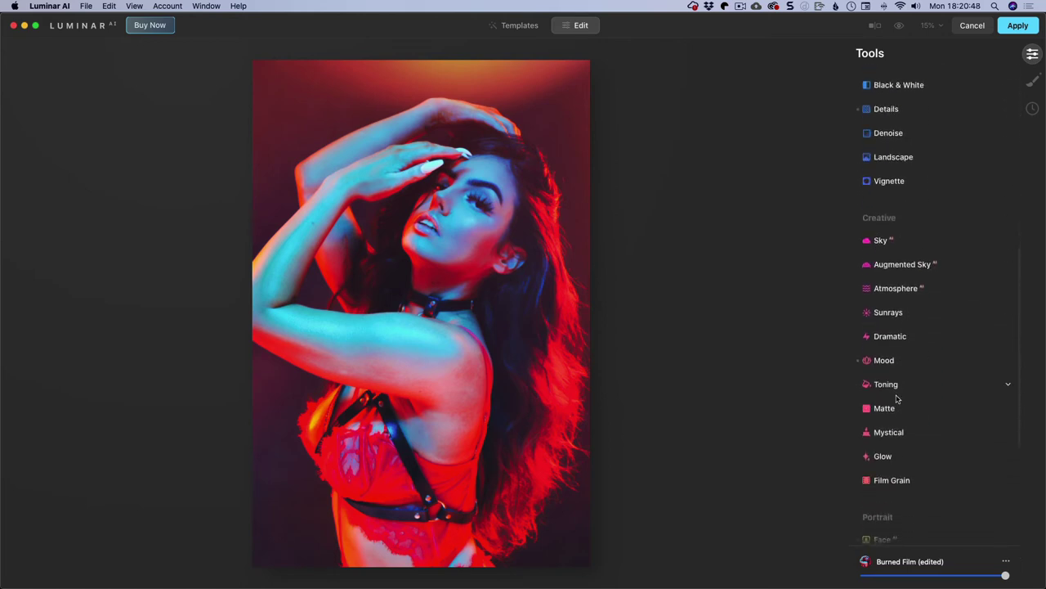
left_click(884, 359)
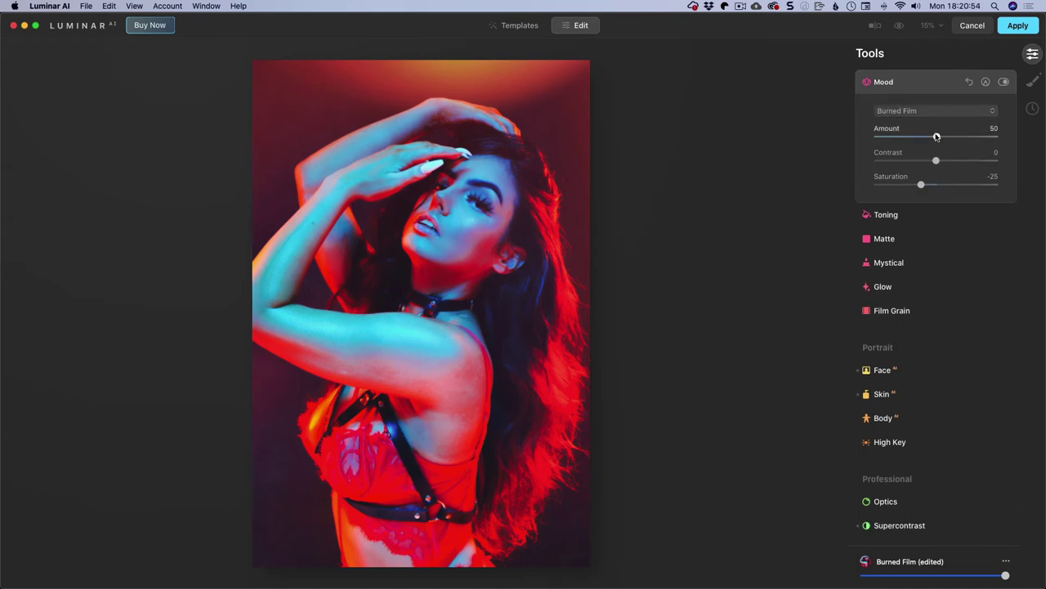
mouse_move(937, 137)
left_mouse_down()
mouse_move(997, 150)
mouse_move(924, 141)
left_mouse_up()
left_click_drag(922, 184, 925, 188)
- Set the Glow tool to type Glow with Amount 21
scroll(946, 249, "up", 1)
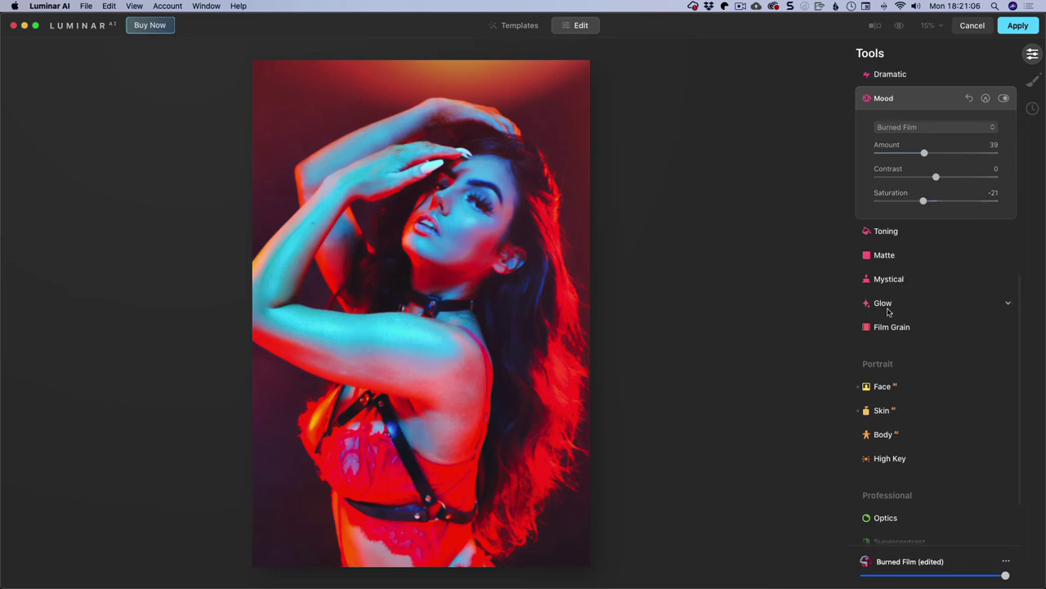
left_click(886, 307)
left_click(935, 224)
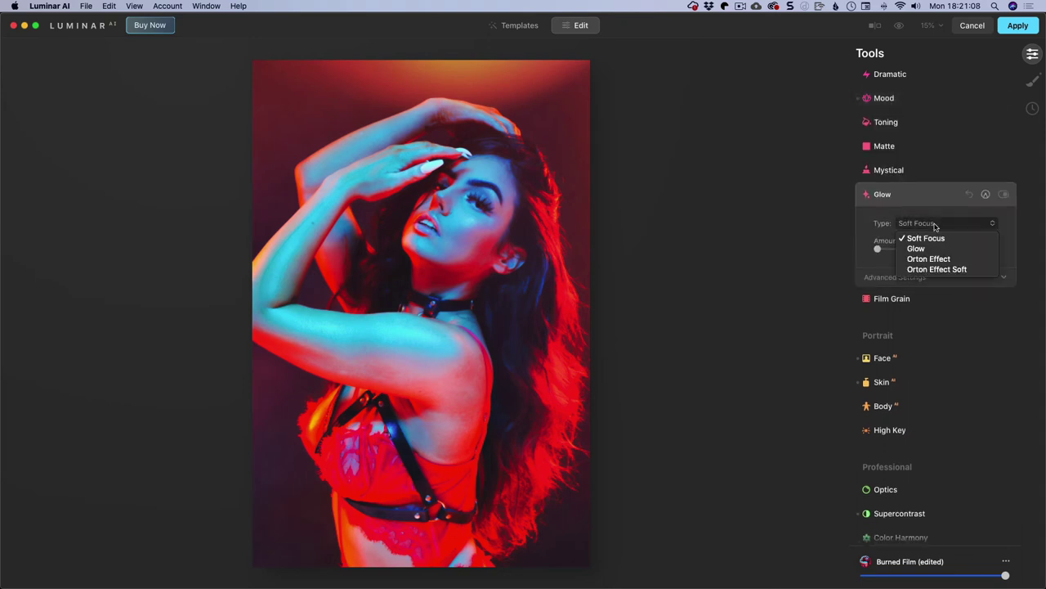
key("Return")
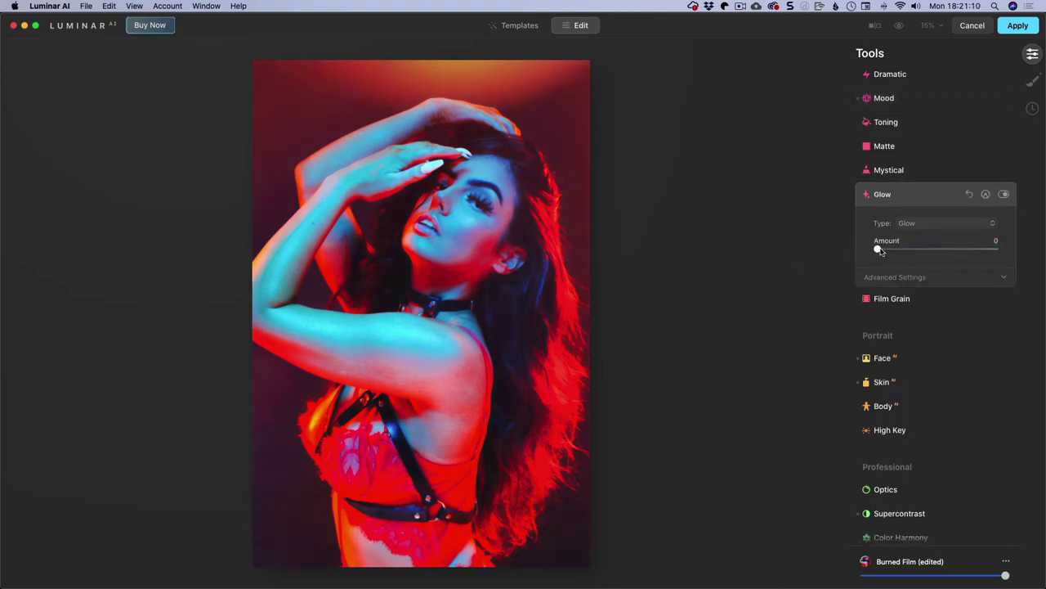
left_click_drag(879, 251, 902, 248)
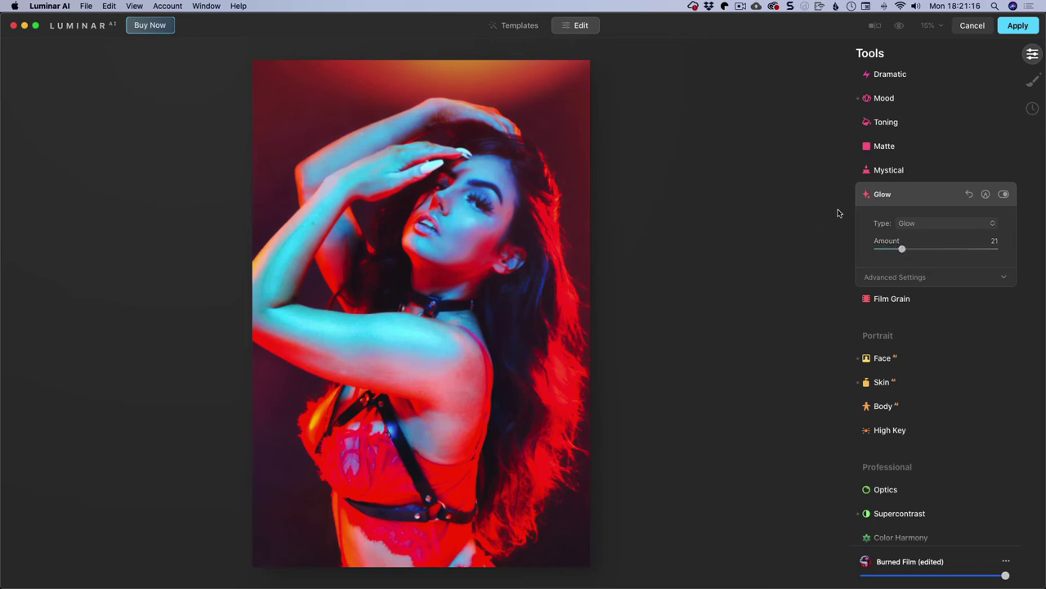
- Compare the edited portrait with the original using the before/after split view
left_click(874, 26)
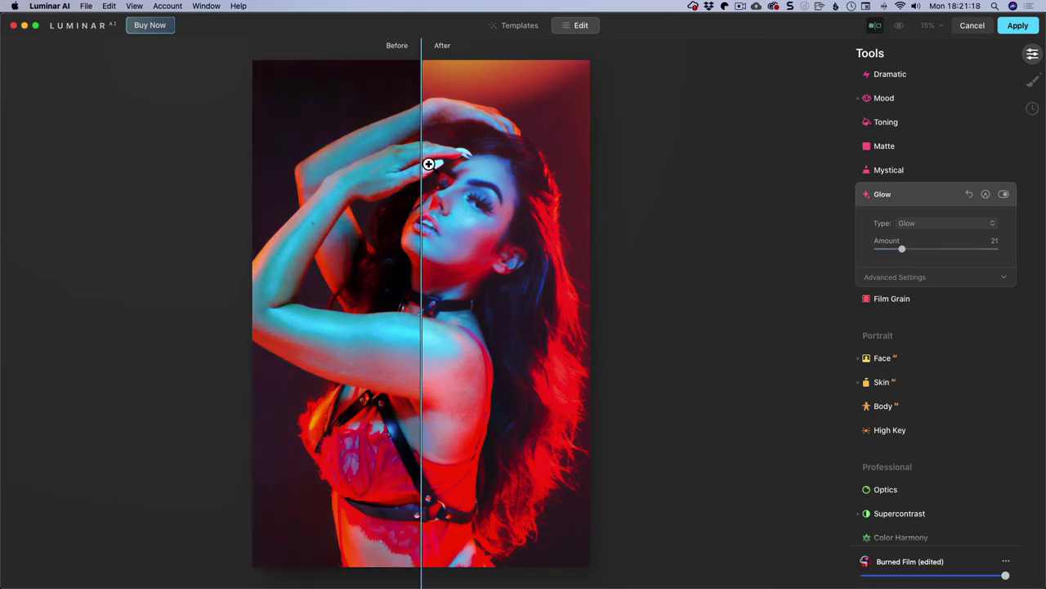
left_click_drag(421, 171, 643, 246)
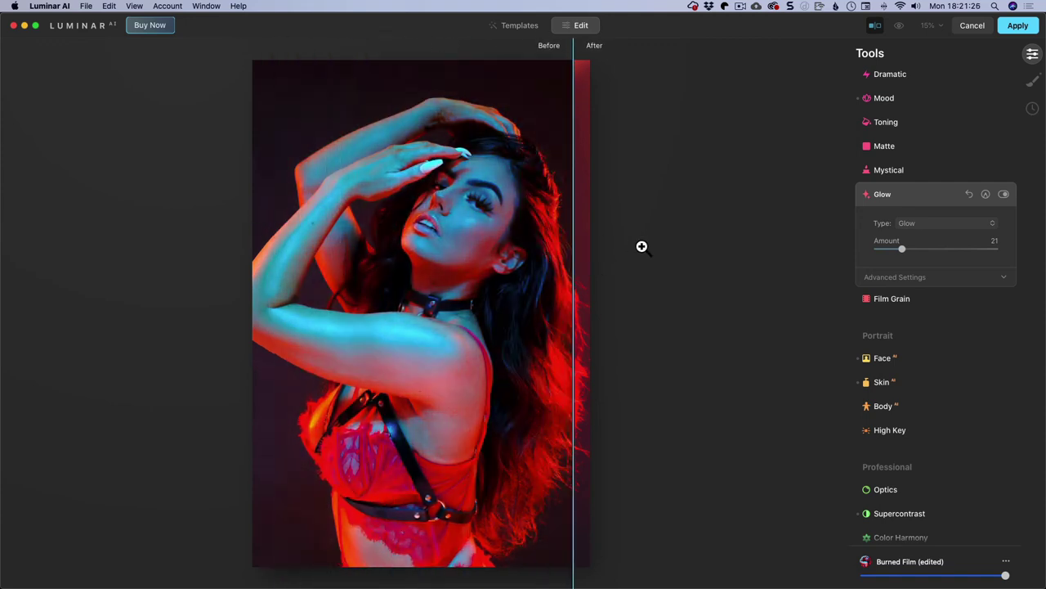
left_click(874, 26)
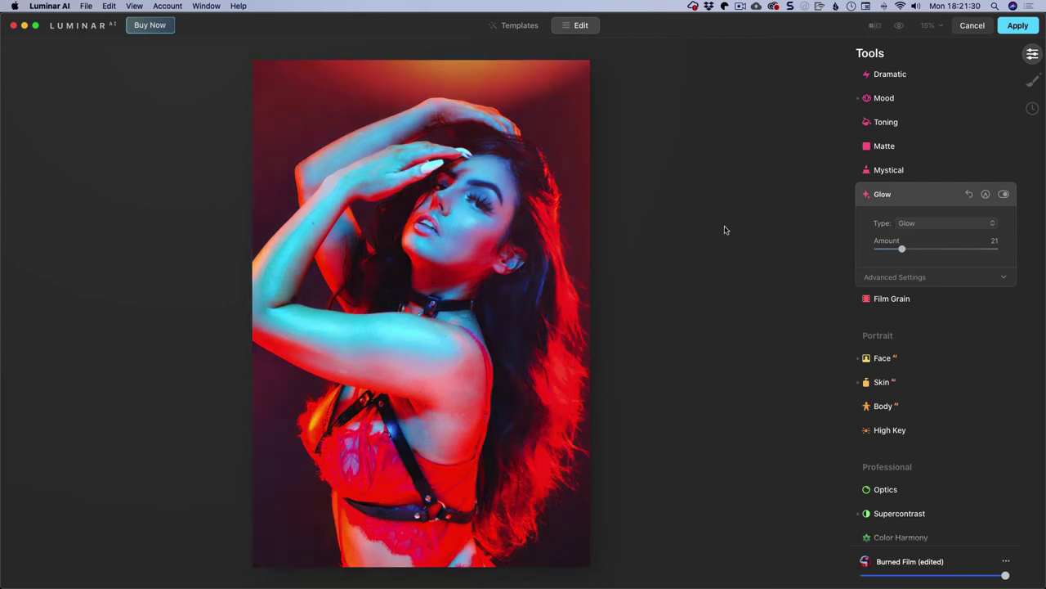
- Set Matte to Amount 25, Fade 17, Contrast 25, Vividness 5; slightly reduce Burned Film strength
left_click(878, 149)
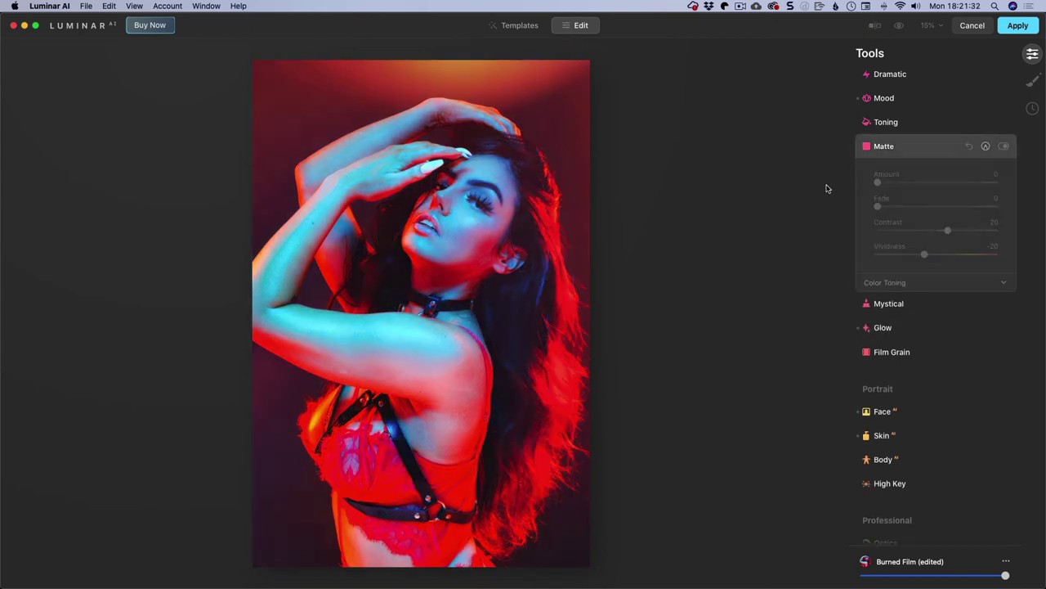
left_click_drag(877, 182, 896, 206)
left_click_drag(925, 254, 951, 233)
left_click_drag(1005, 576, 976, 577)
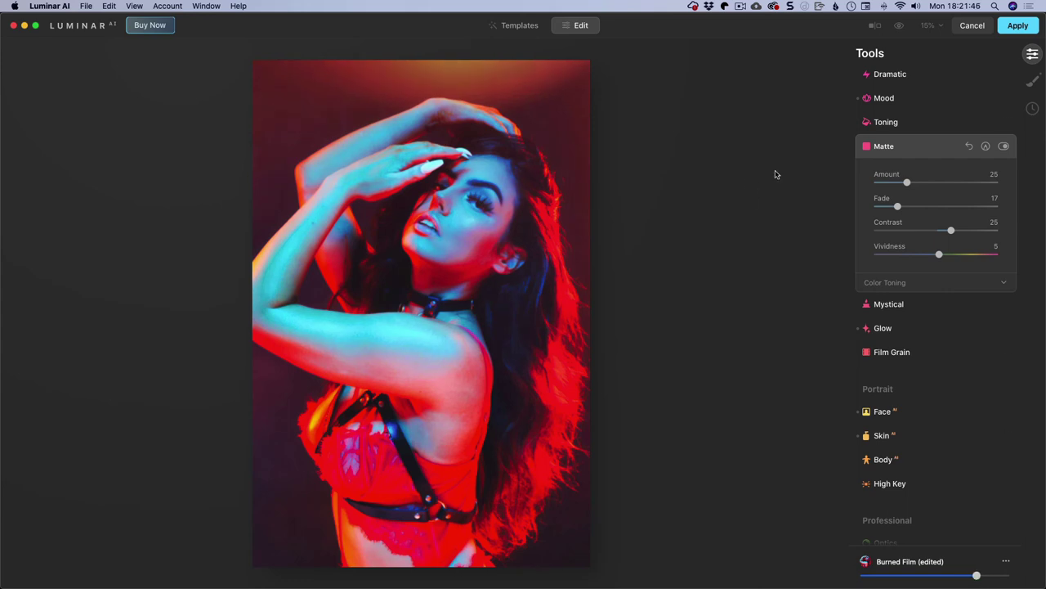
left_click(900, 27)
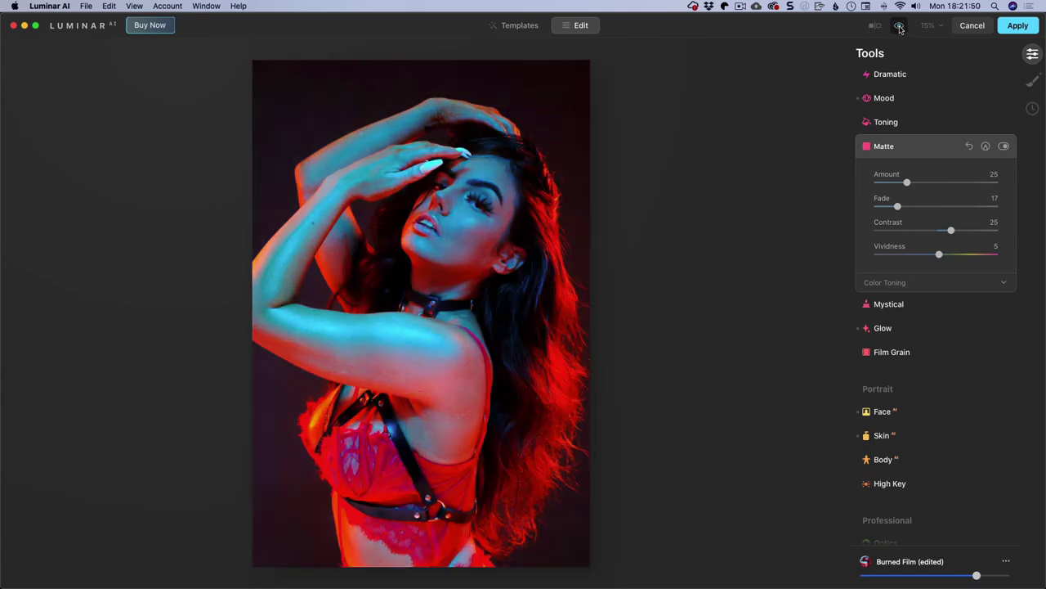
left_click(899, 27)
left_click(899, 27)
left_click(899, 27)
left_click(899, 27)
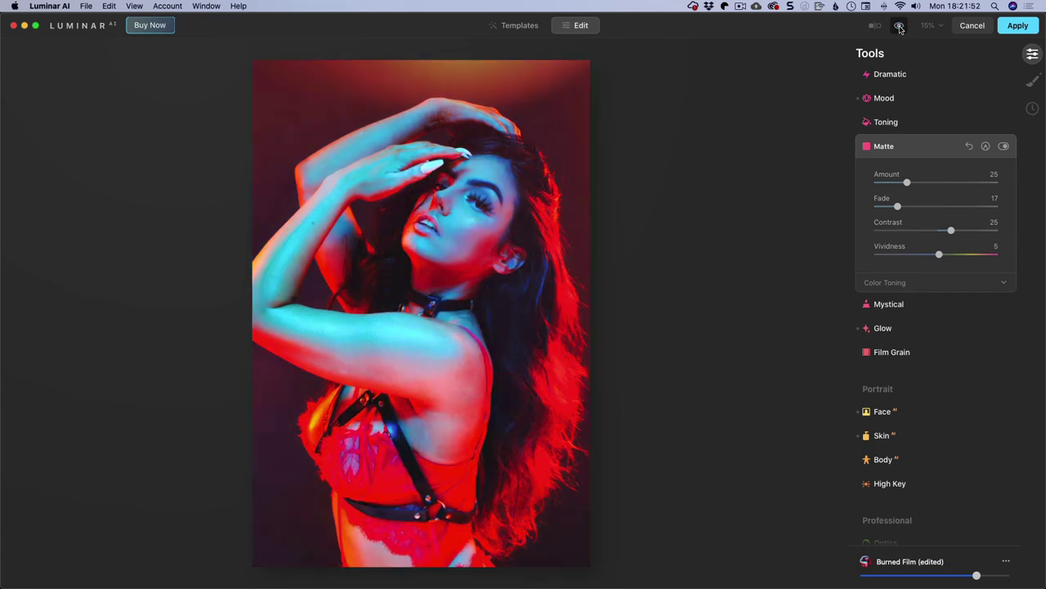
left_click(899, 27)
left_click(900, 27)
left_click(899, 27)
left_click(899, 27)
left_click(899, 27)
left_click(899, 27)
left_click(899, 27)
left_click(899, 27)
left_click(899, 27)
left_click(900, 27)
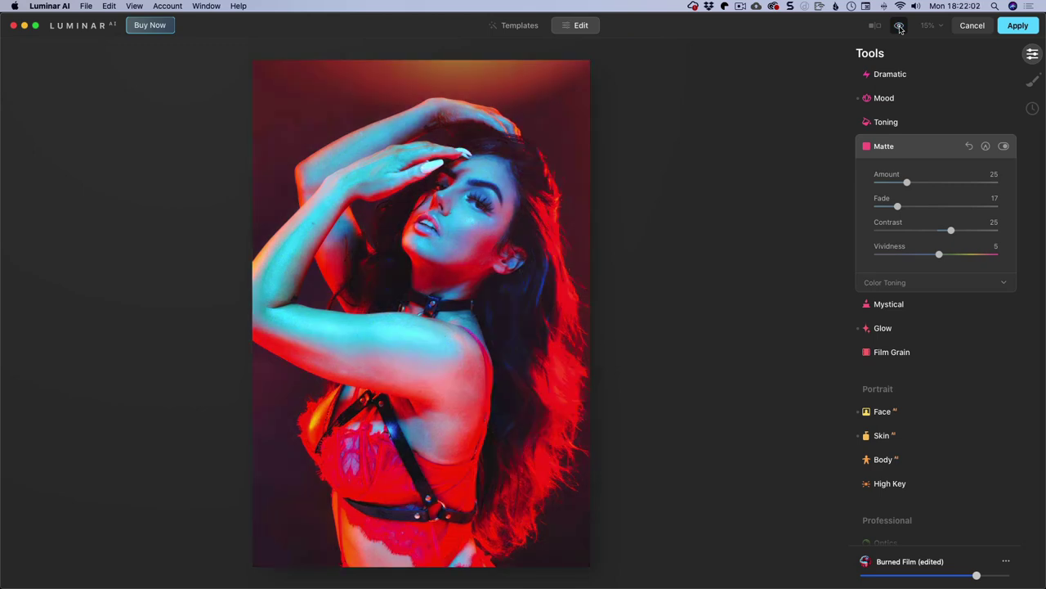